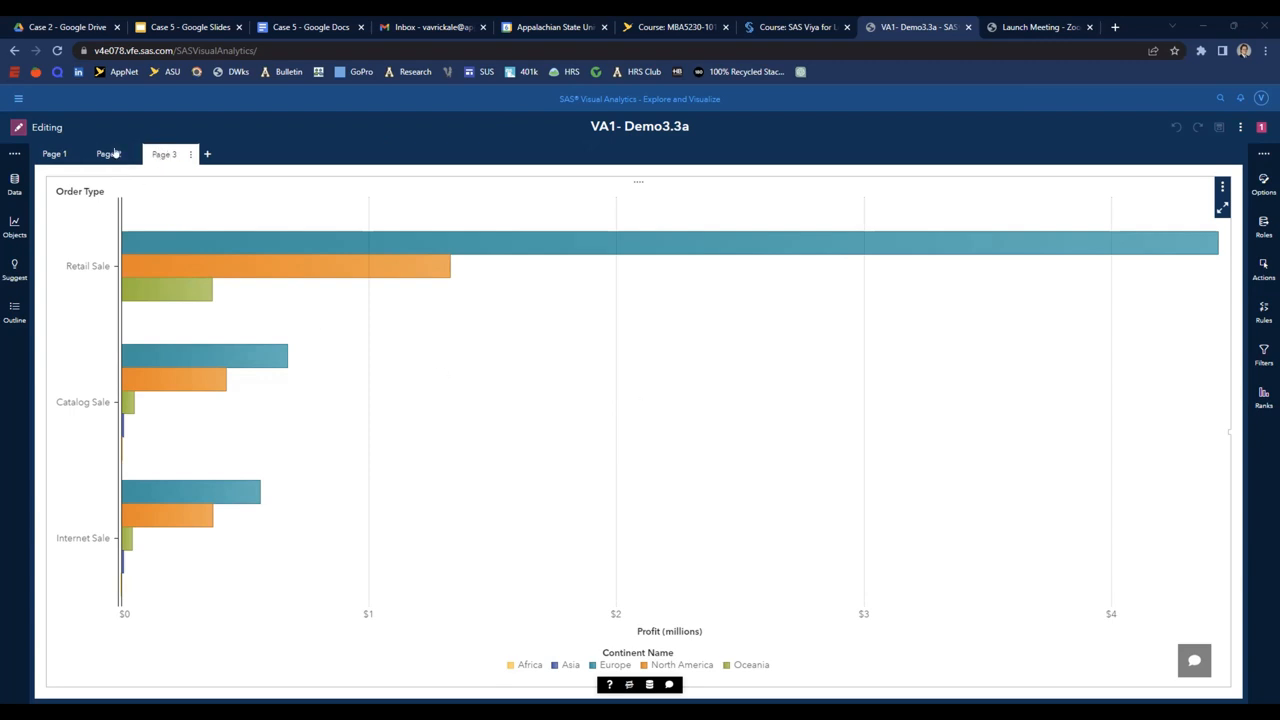
# - Look through report pages 1, 2 and 3
pyautogui.click(54, 154)
pyautogui.click(108, 154)
pyautogui.click(164, 154)
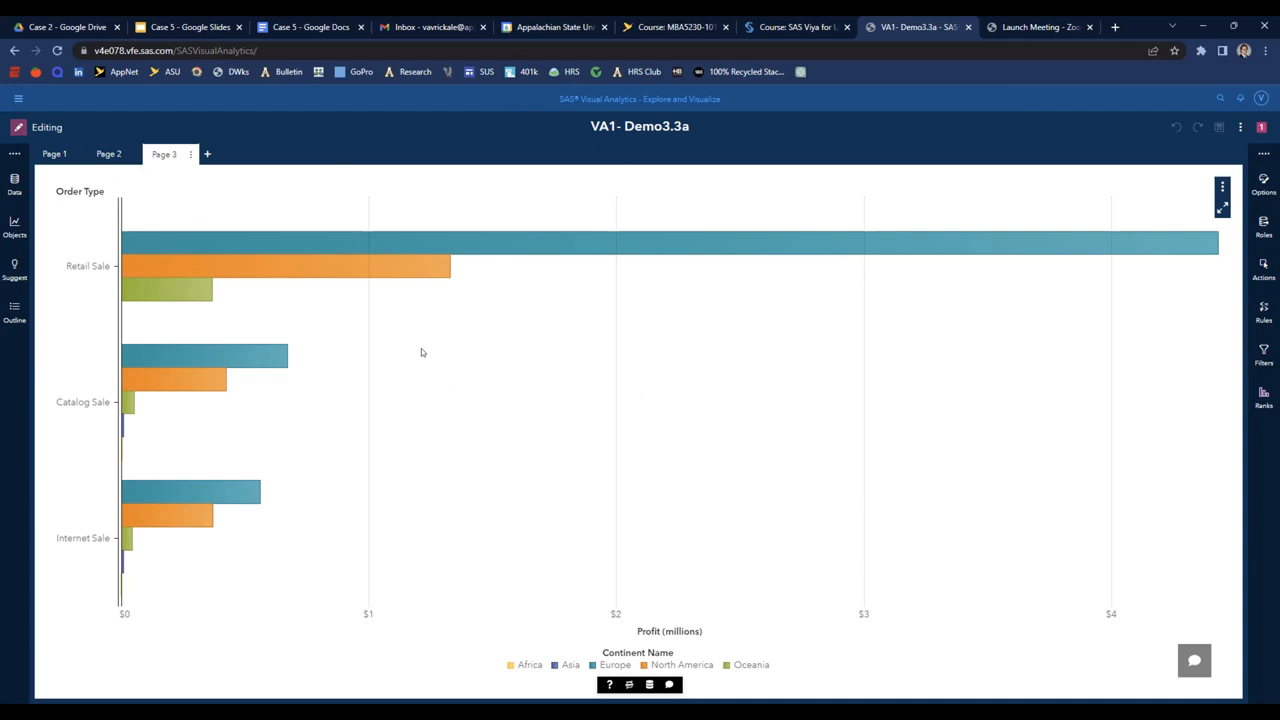
# - Examine the calculation behind the Number of Orders aggregated measure without changing it
pyautogui.click(15, 180)
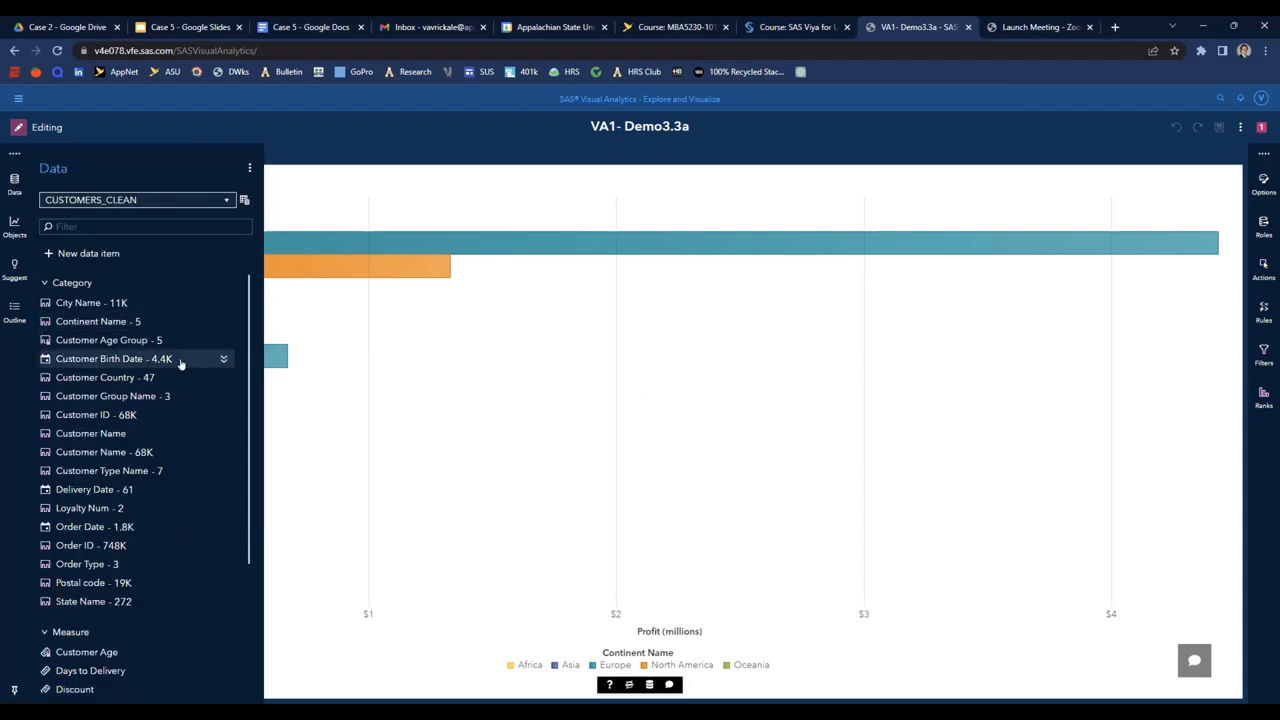
pyautogui.scroll(-3, 146, 505)
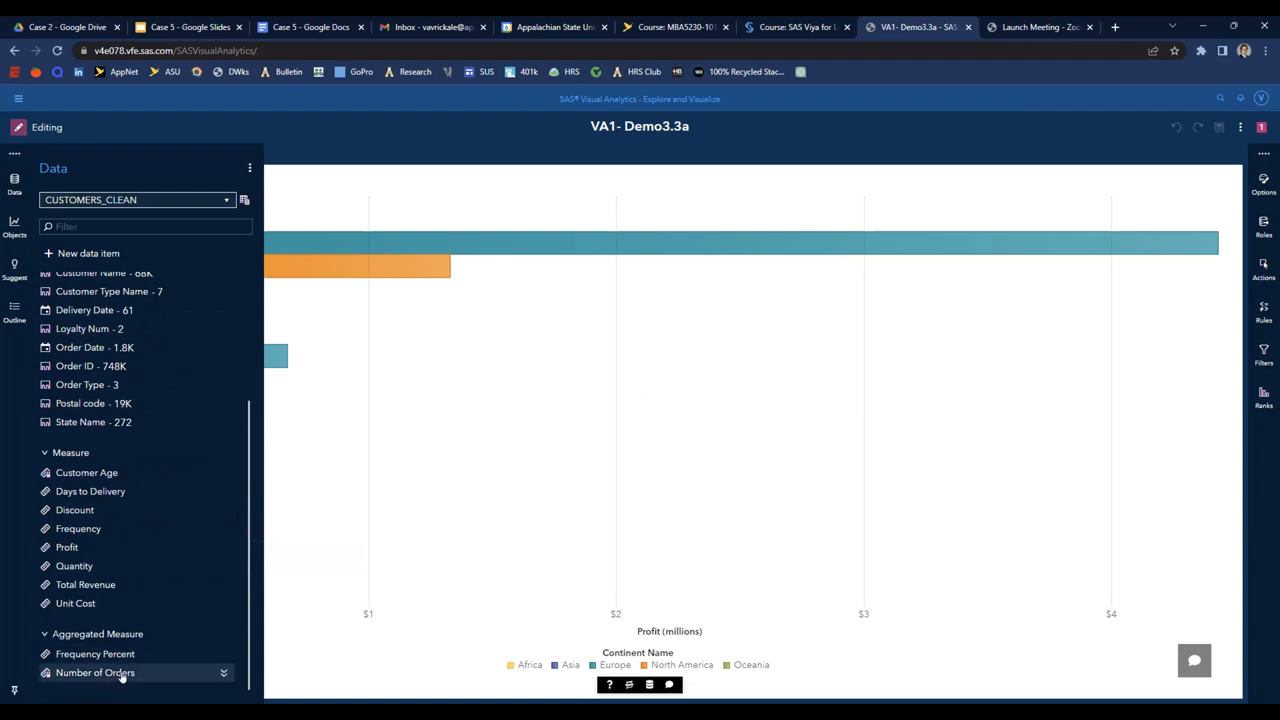
pyautogui.moveTo(125, 674)
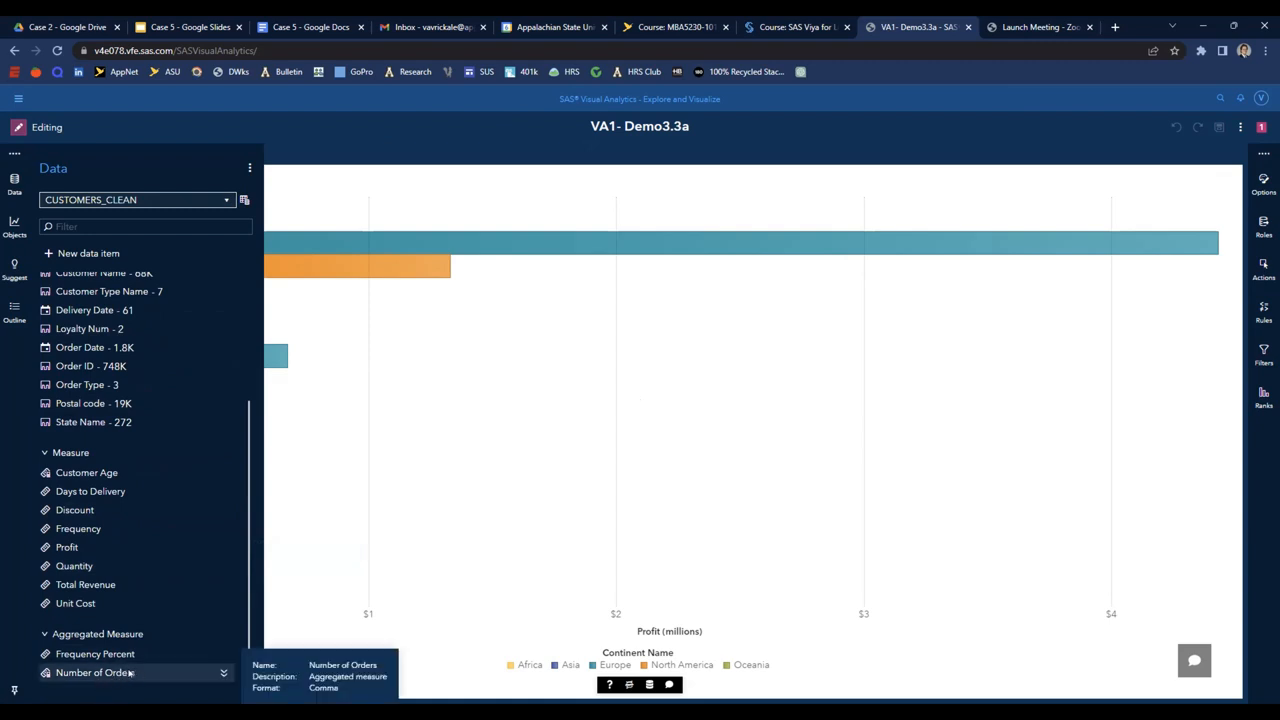
pyautogui.rightClick(125, 674)
pyautogui.click(150, 632)
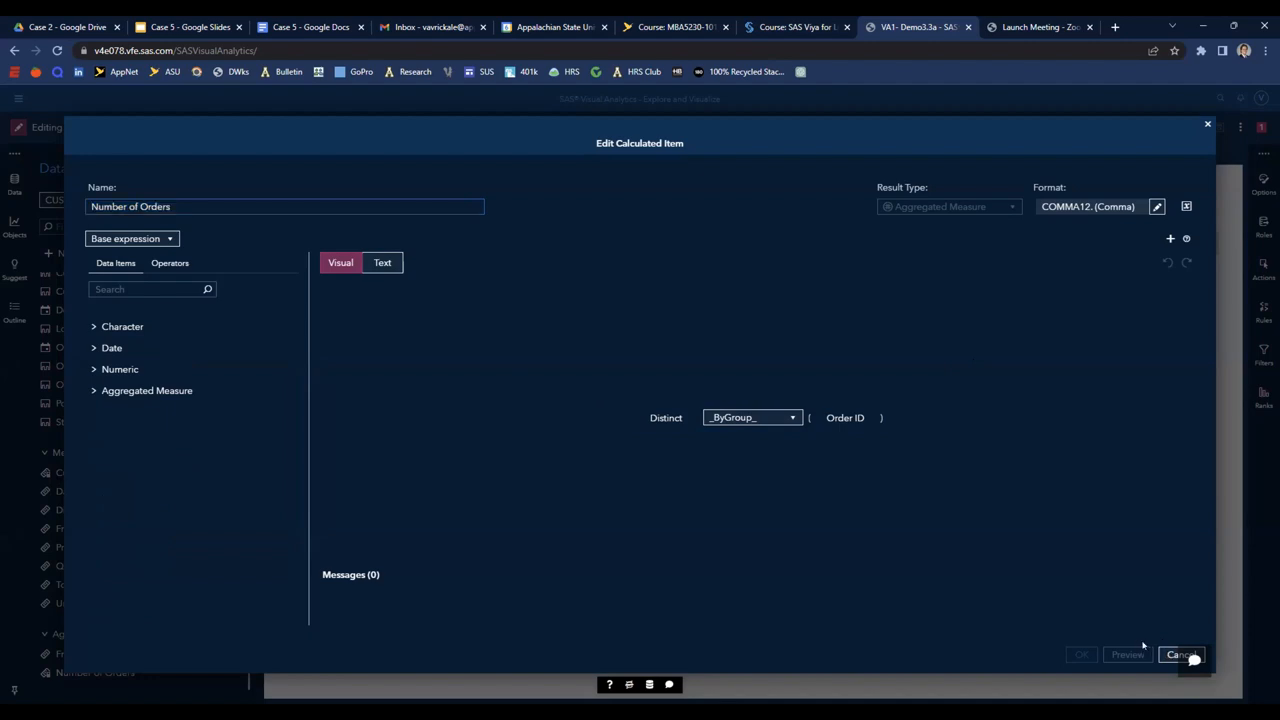
pyautogui.click(1172, 655)
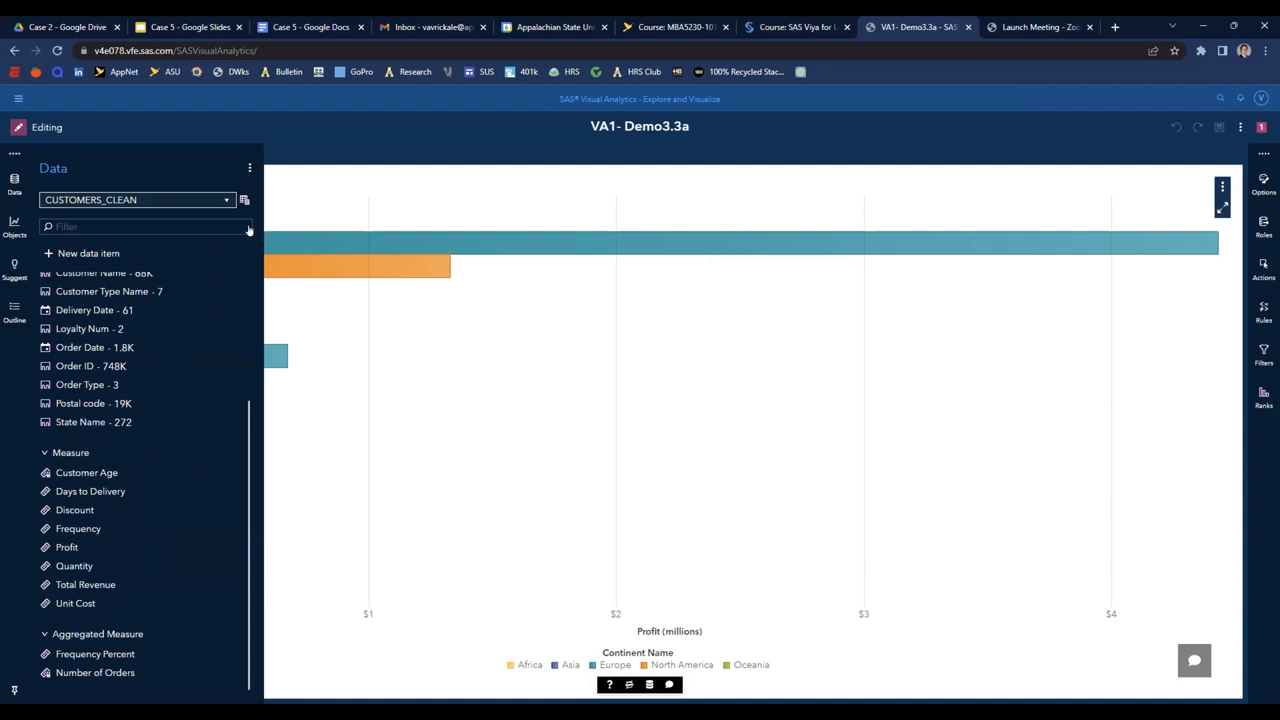
# - Examine the calculation behind the Customer Age measure without changing it
pyautogui.rightClick(72, 476)
pyautogui.click(112, 477)
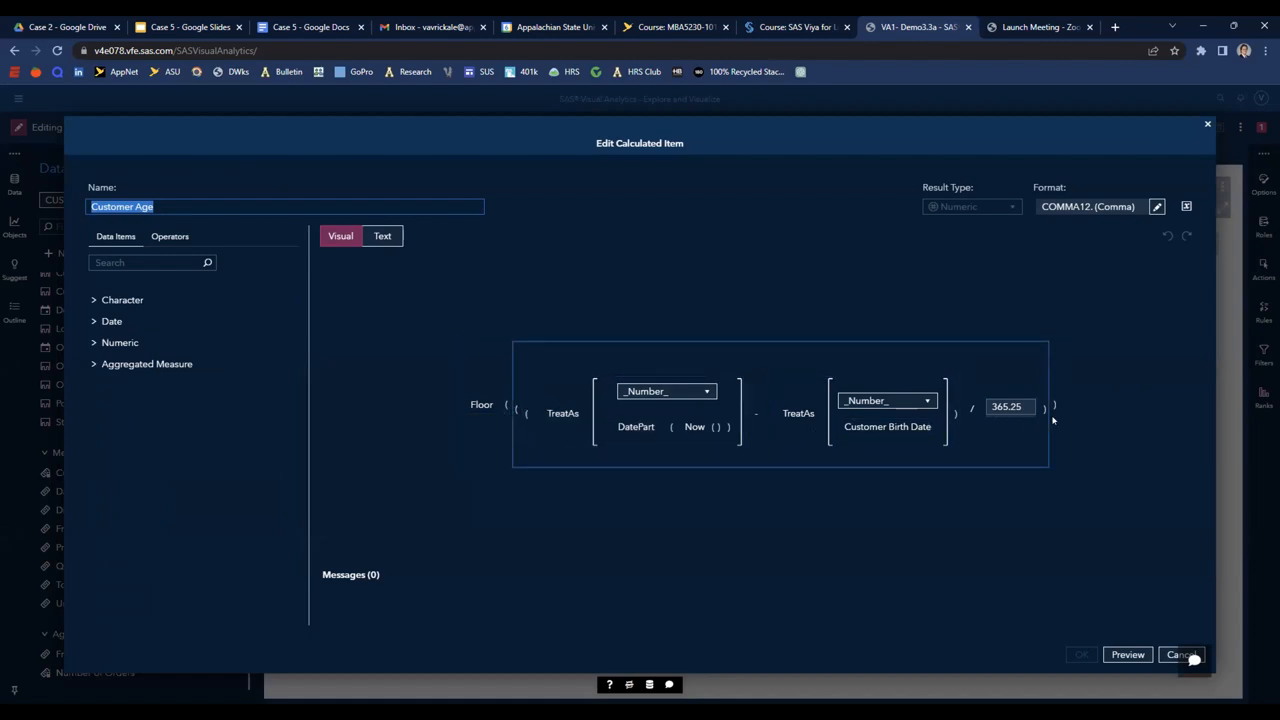
pyautogui.click(1168, 654)
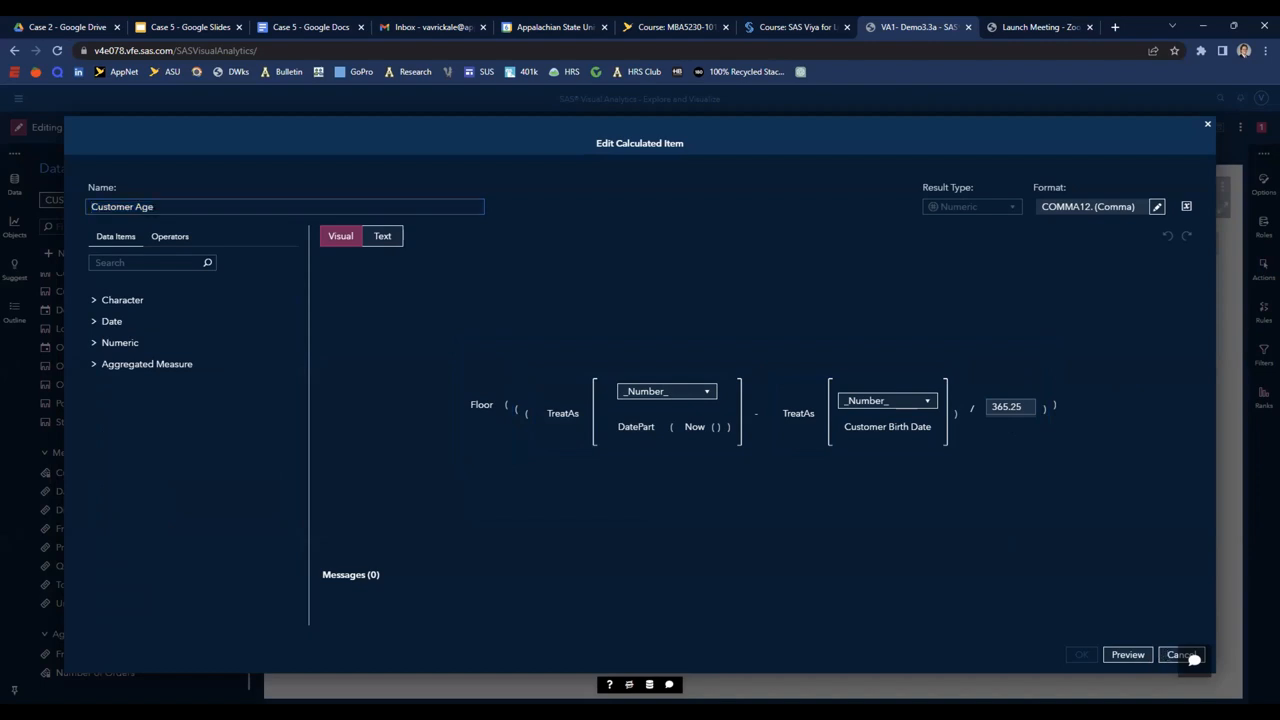
pyautogui.click(1176, 656)
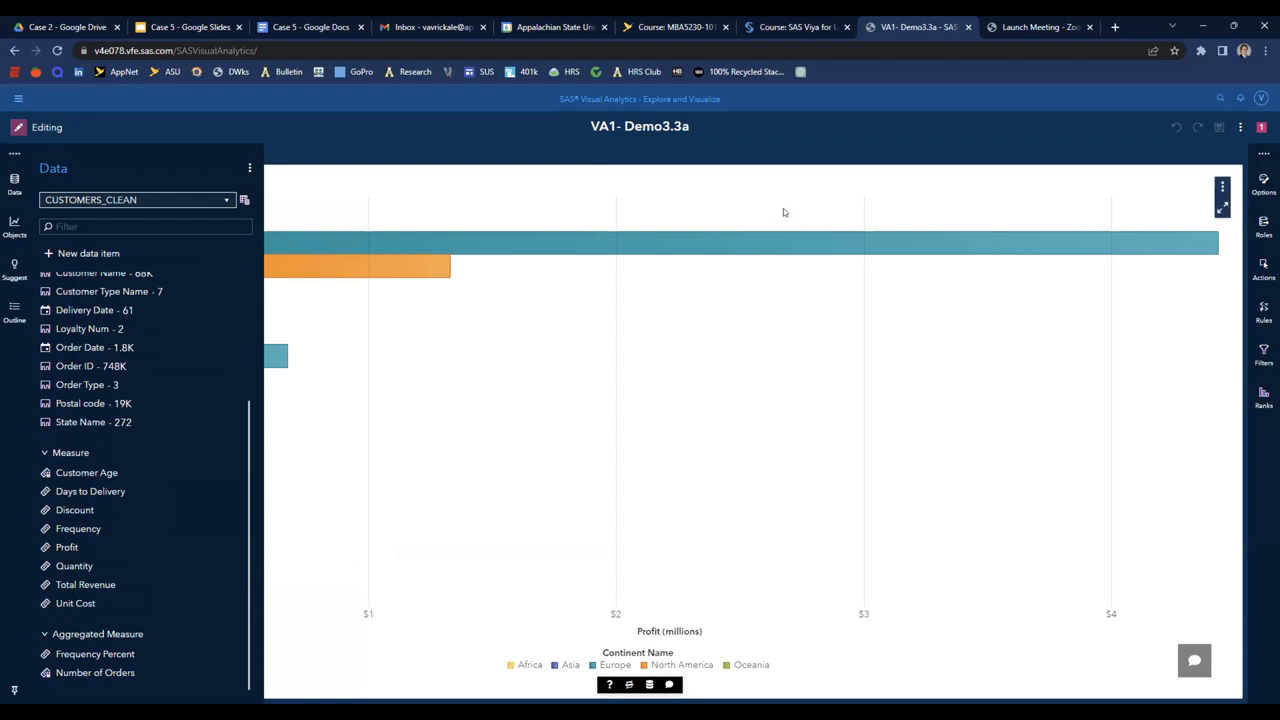
# - Examine the full conditional expression that defines the Customer Age Group category without changing it
pyautogui.scroll(3, 154, 346)
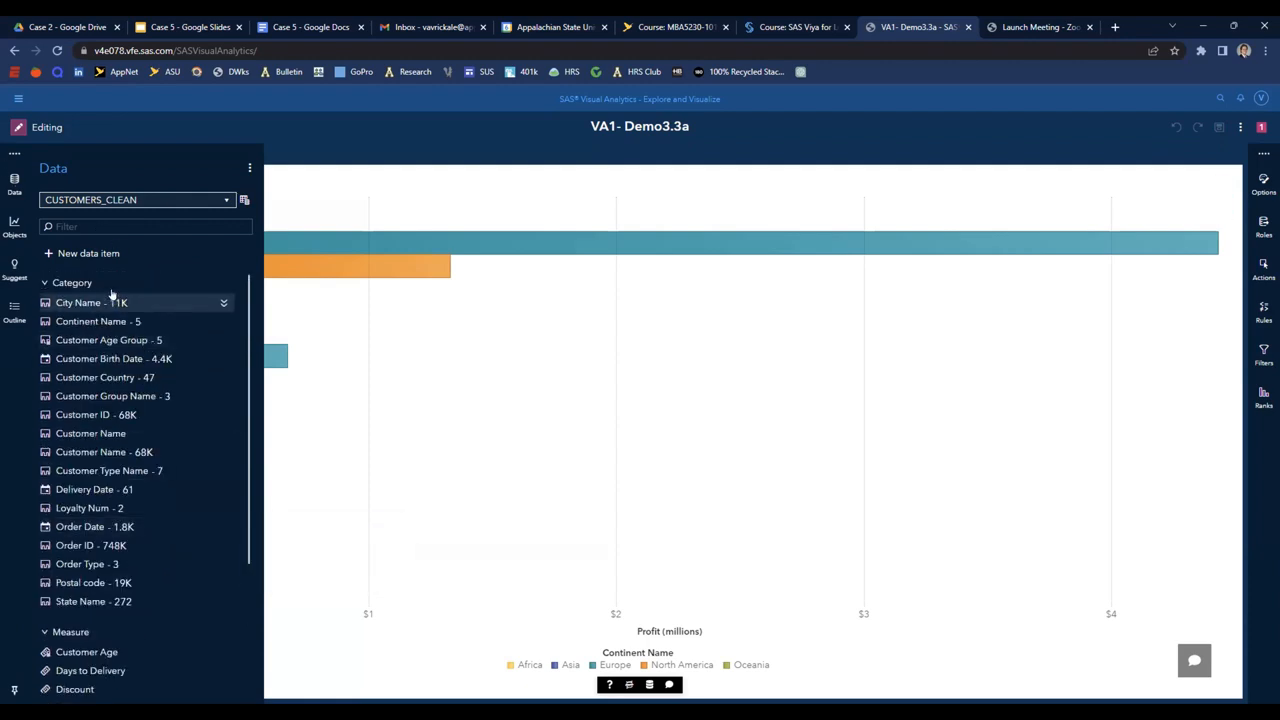
pyautogui.rightClick(111, 341)
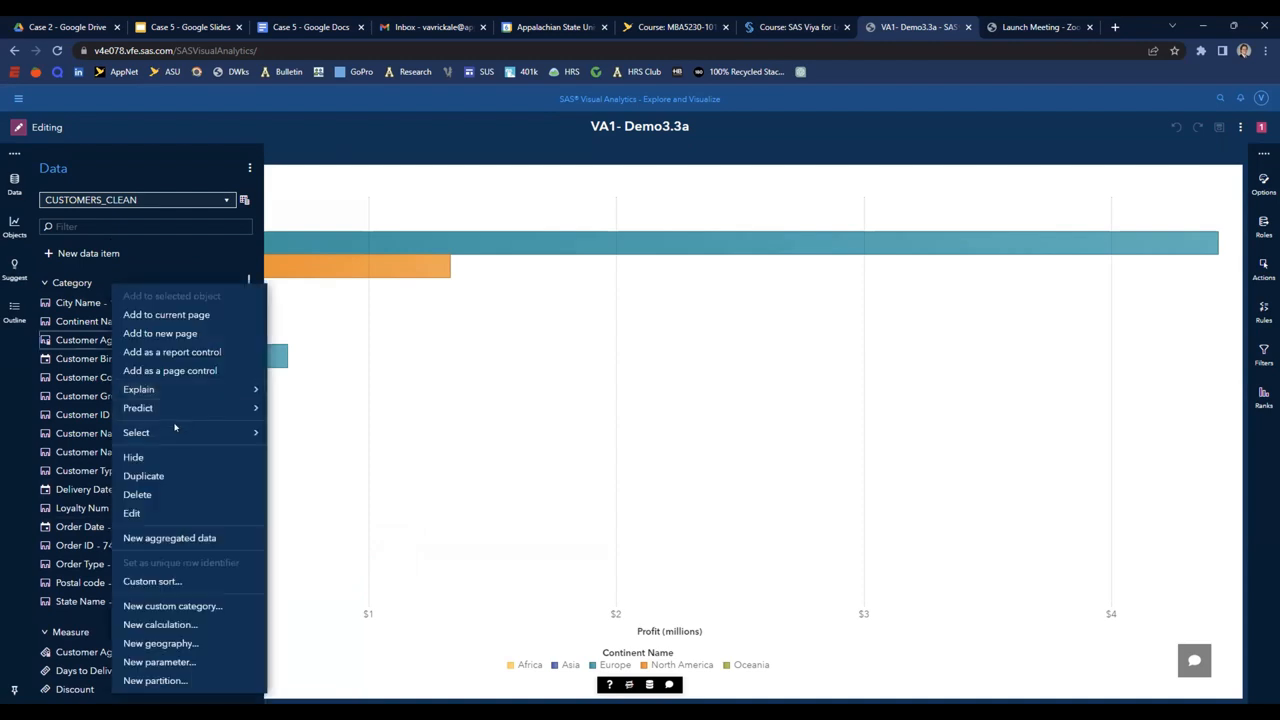
pyautogui.click(163, 512)
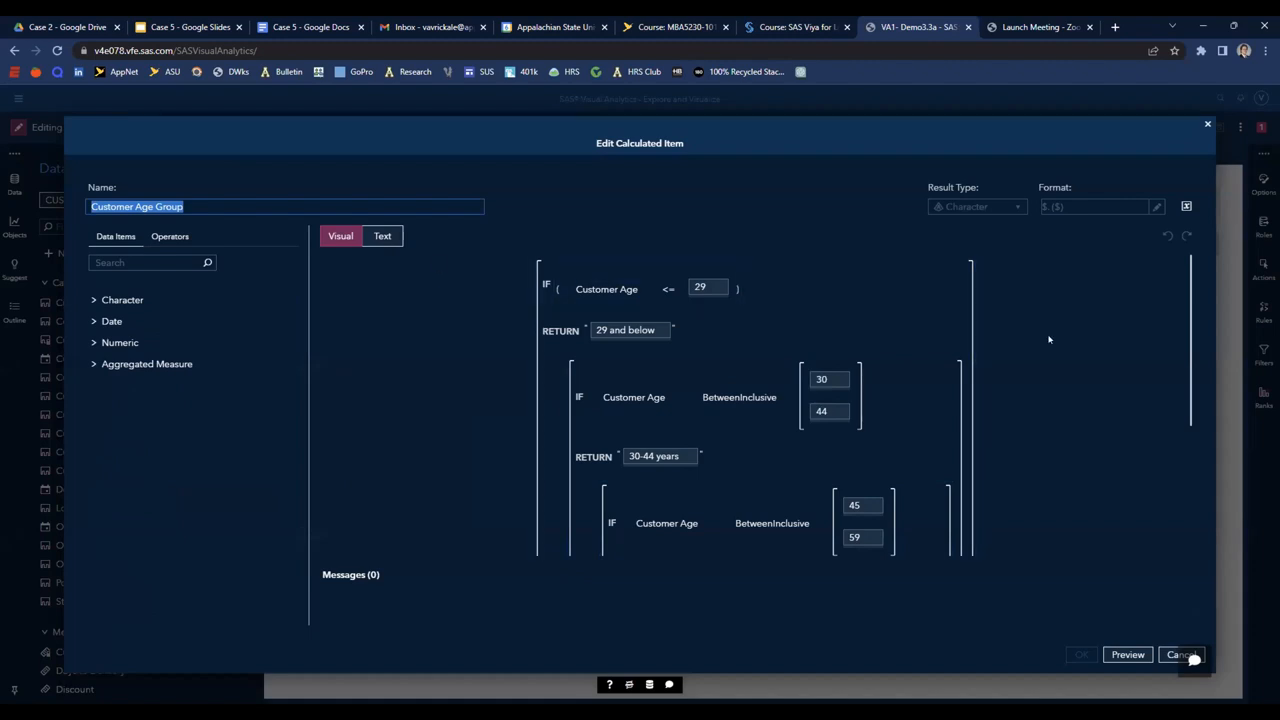
pyautogui.scroll(-5, 1051, 341)
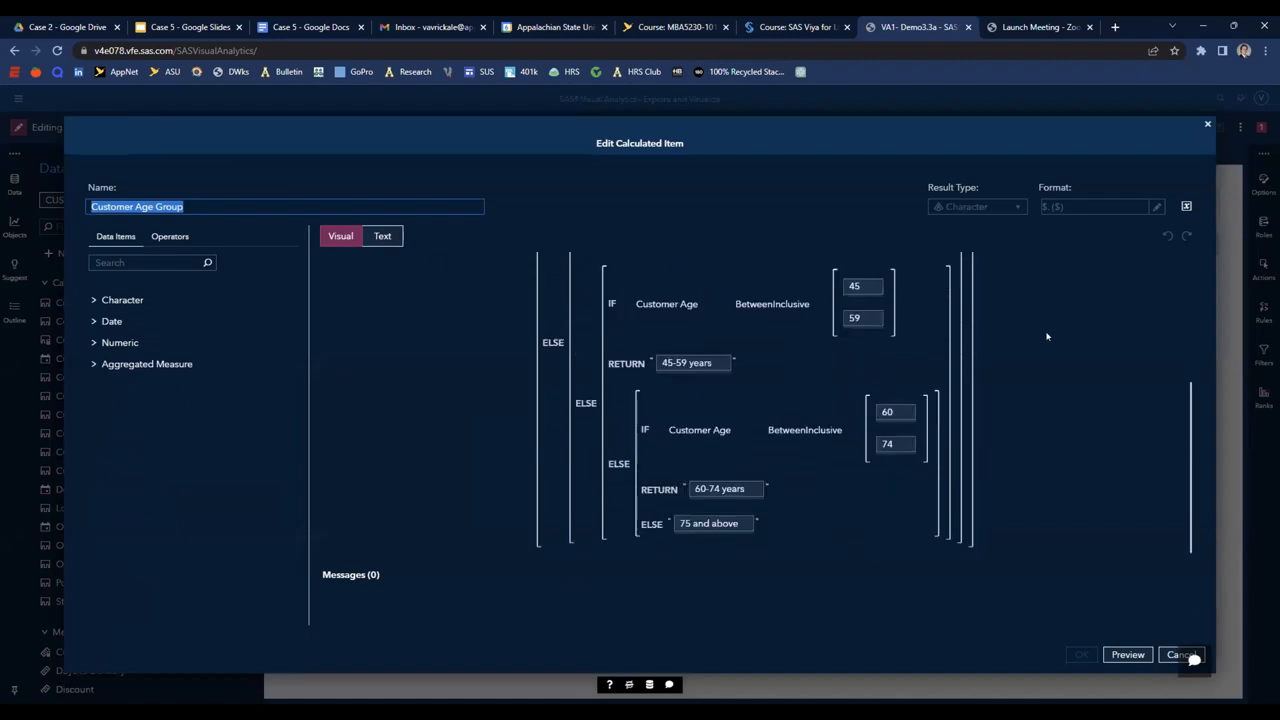
pyautogui.scroll(5, 1028, 405)
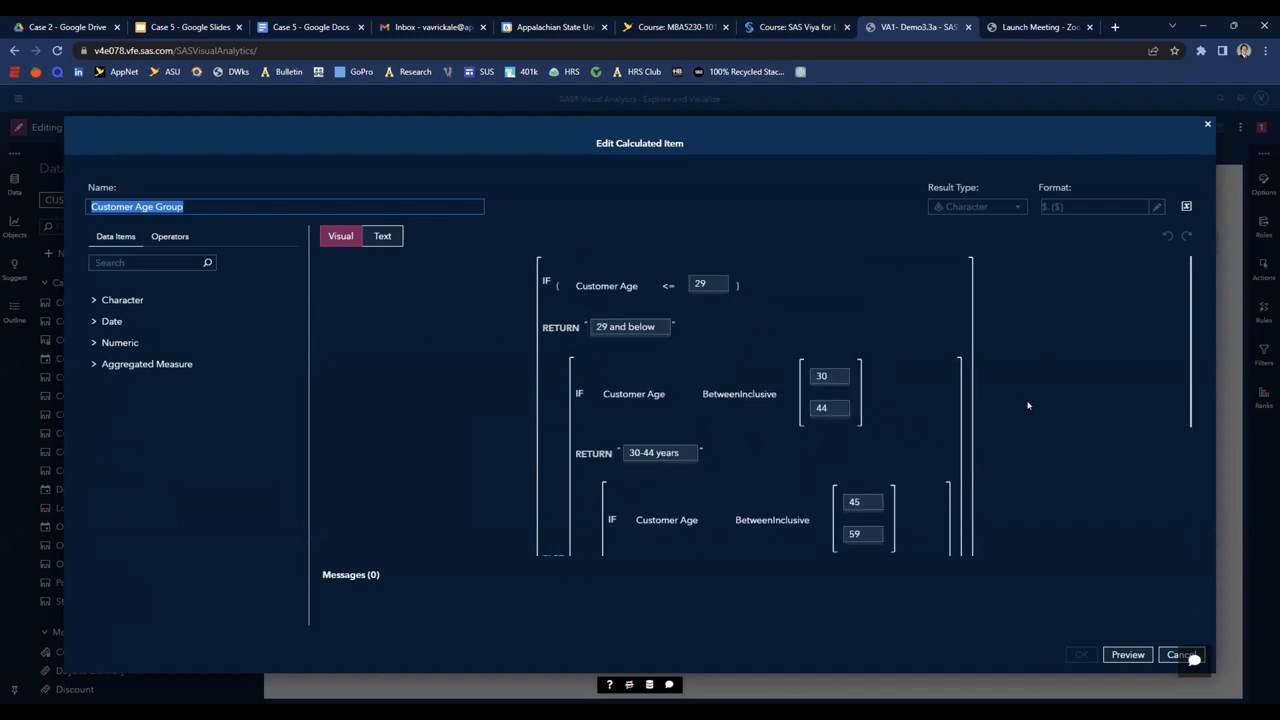
pyautogui.scroll(-5, 1071, 523)
pyautogui.click(1168, 656)
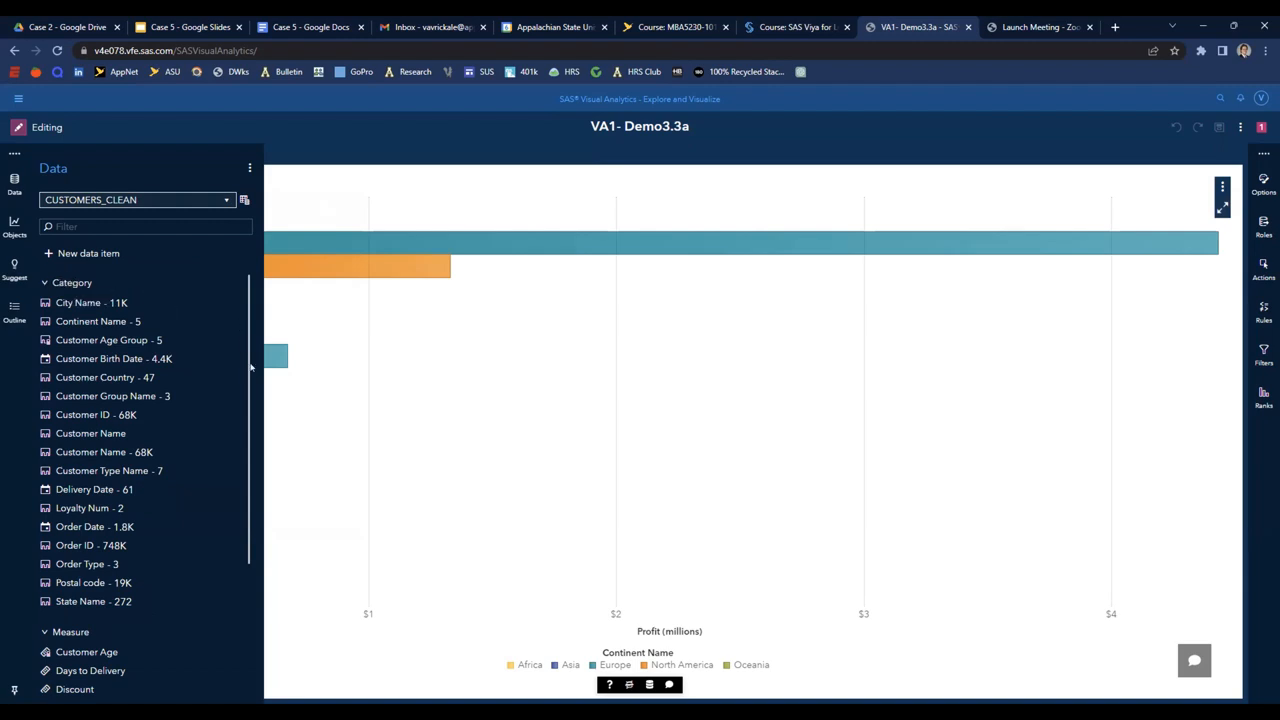
# - Create a Distinct count calculation from Customer ID, named "Number of Customers"
pyautogui.rightClick(105, 415)
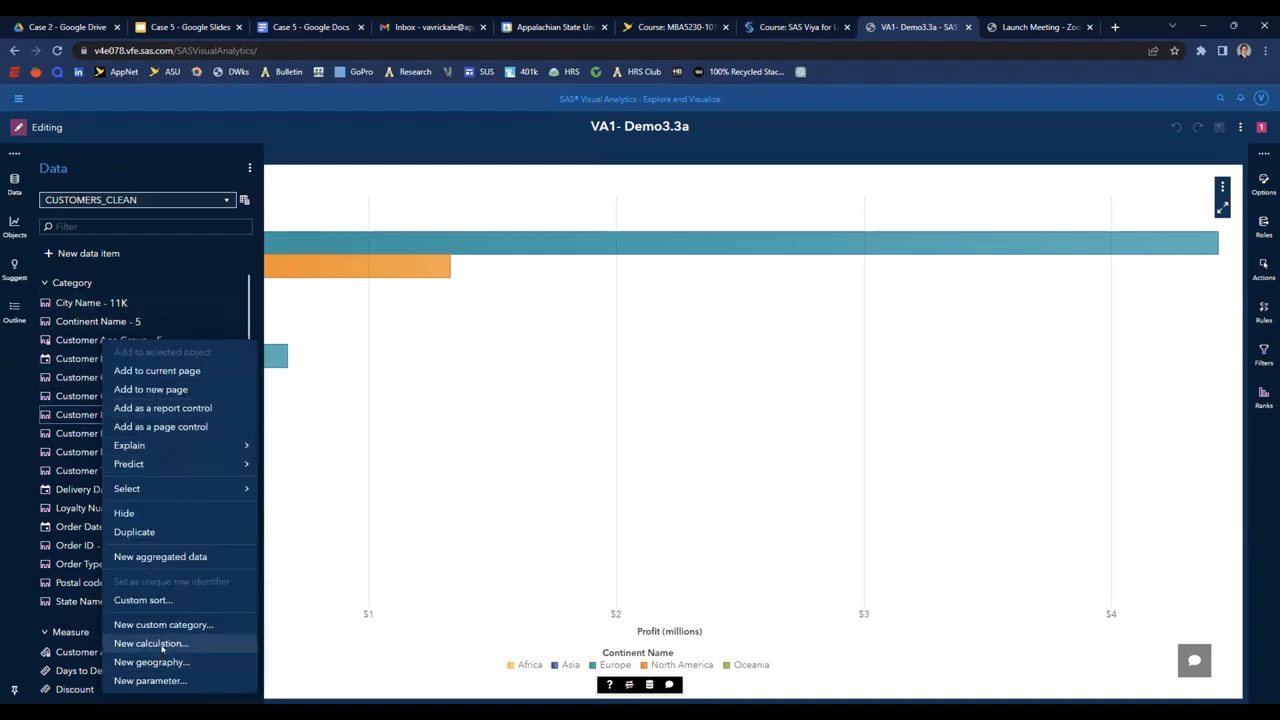
pyautogui.click(162, 645)
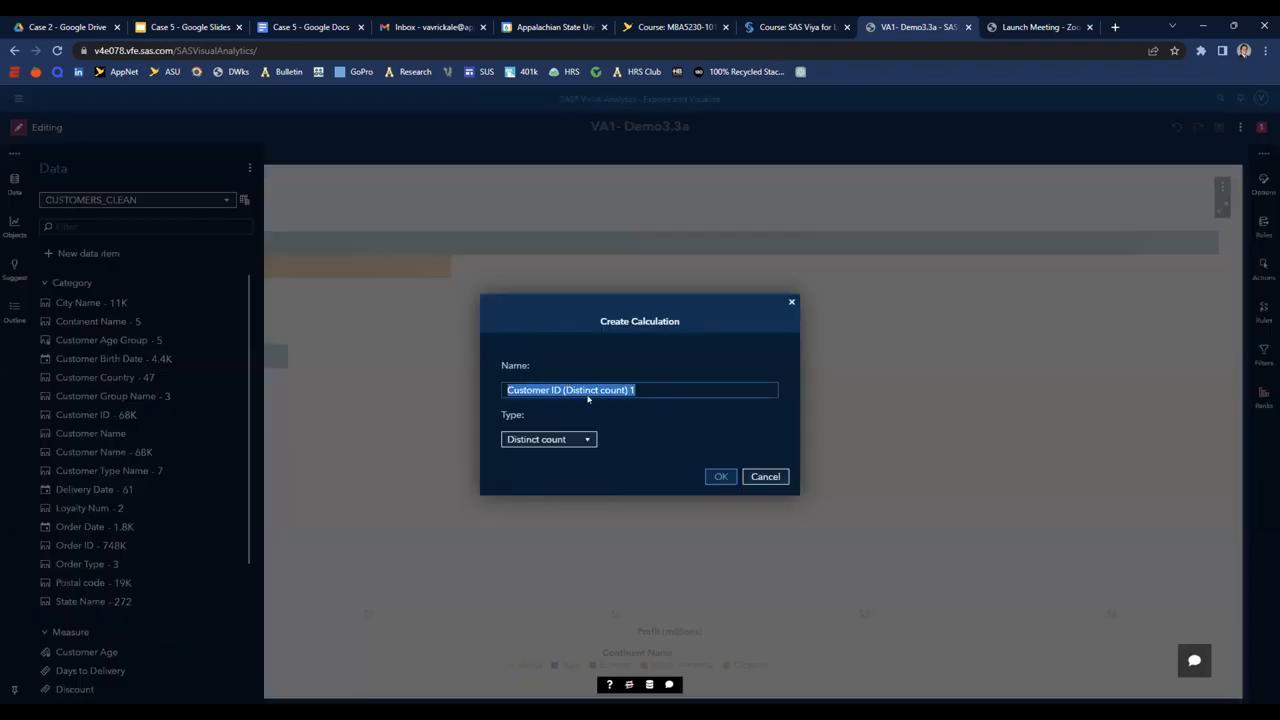
pyautogui.write('Number of CUstom')
pyautogui.press('BackSpace')
pyautogui.press('BackSpace')
pyautogui.press('BackSpace')
pyautogui.press('BackSpace')
pyautogui.press('BackSpace')
pyautogui.write('ustomers')
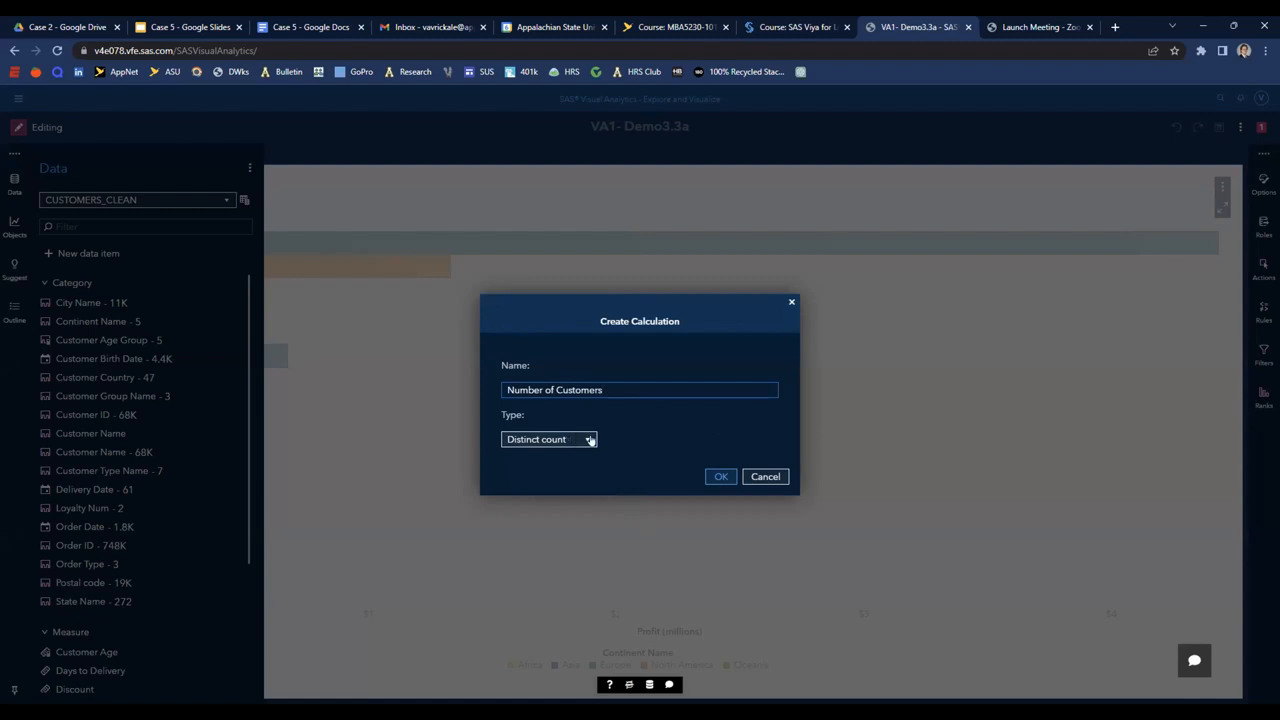
pyautogui.click(559, 441)
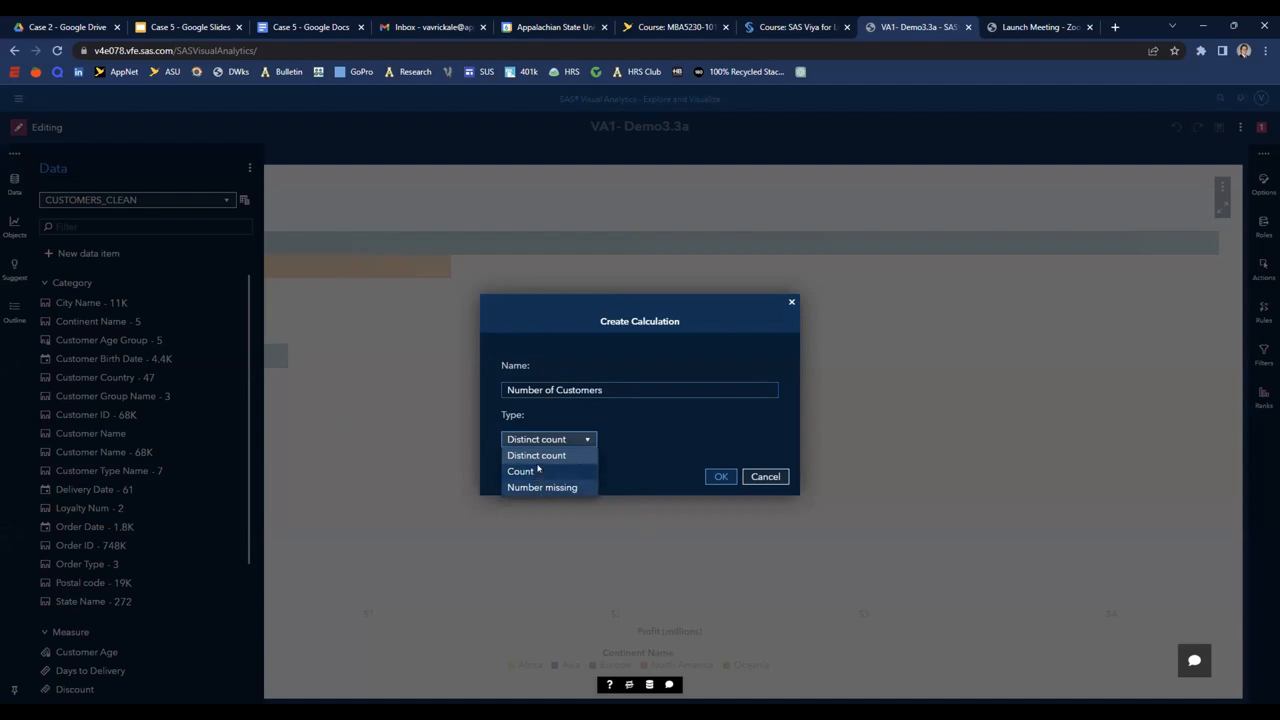
pyautogui.click(540, 455)
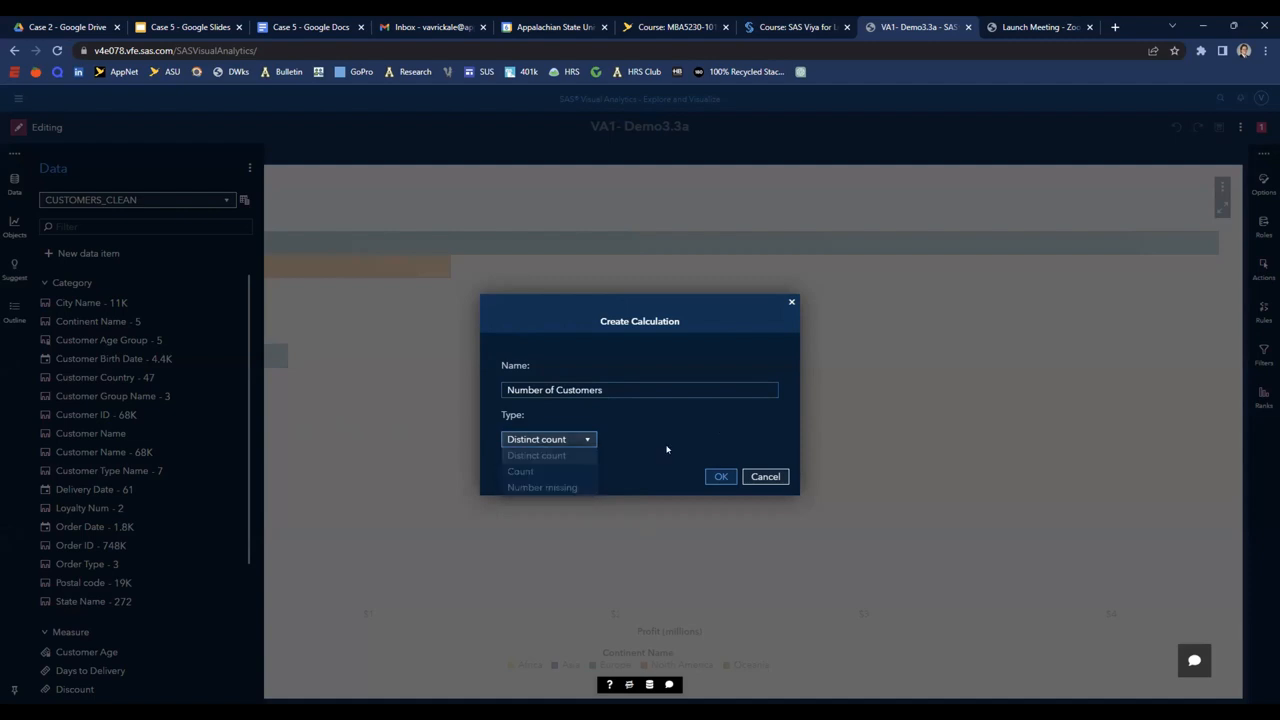
pyautogui.click(720, 478)
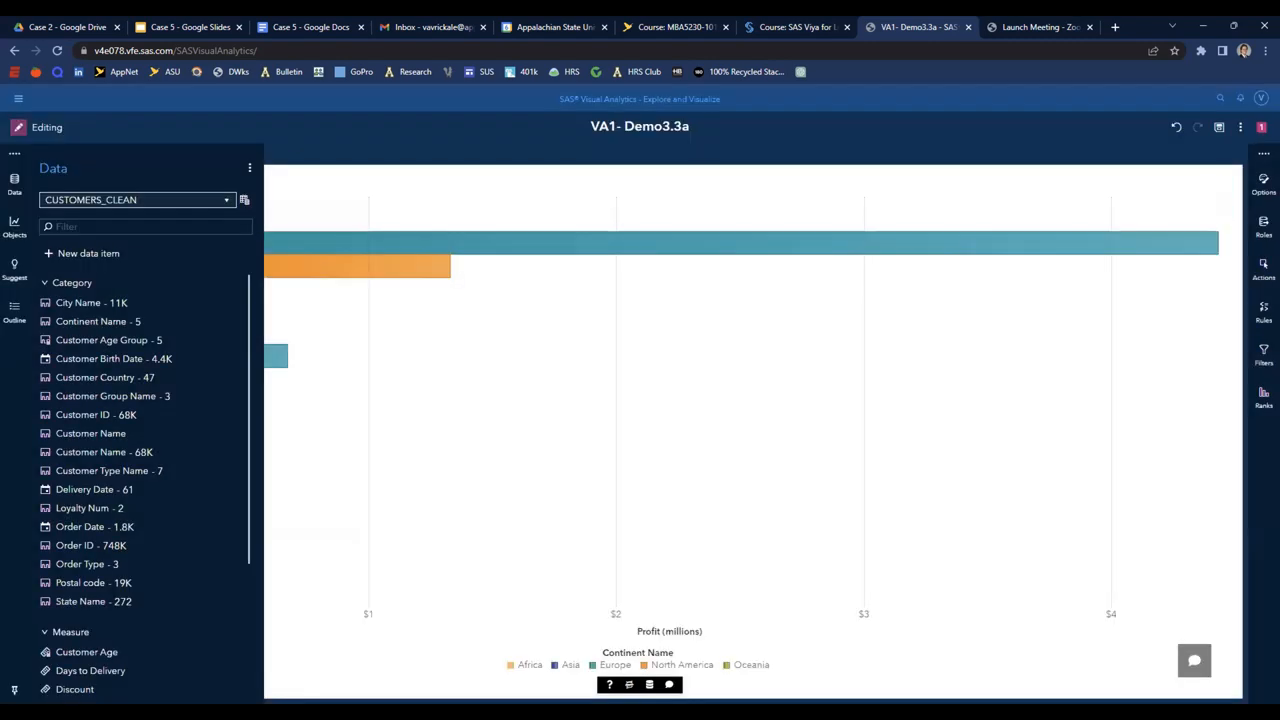
pyautogui.scroll(-1, 134, 557)
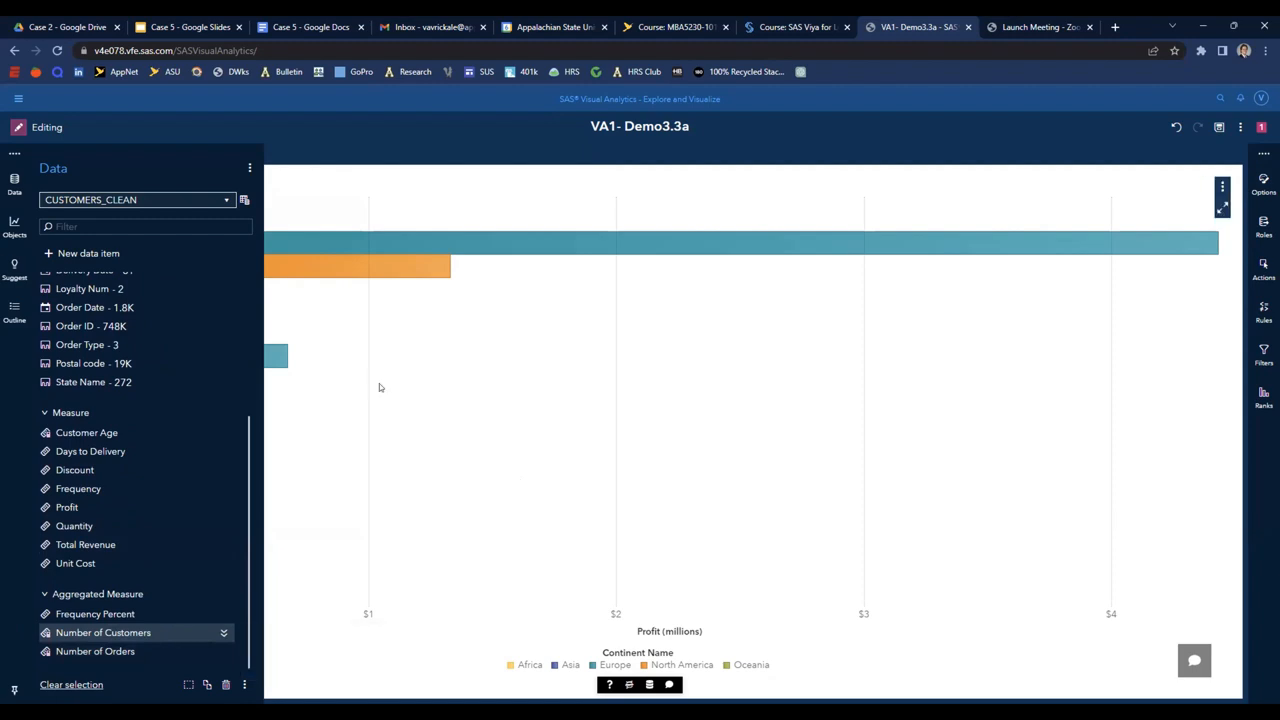
# - Add a new report page and chart Number of Customers and Number of Orders by Order Type on it
pyautogui.click(209, 154)
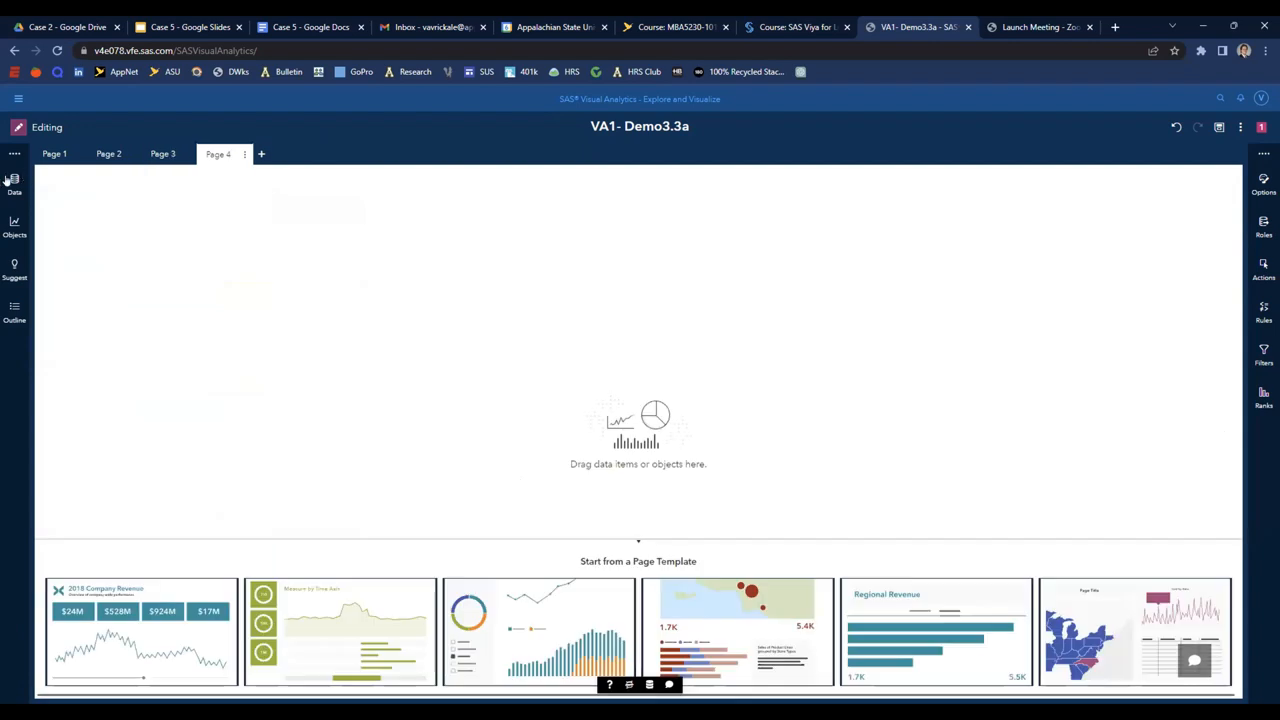
pyautogui.click(14, 180)
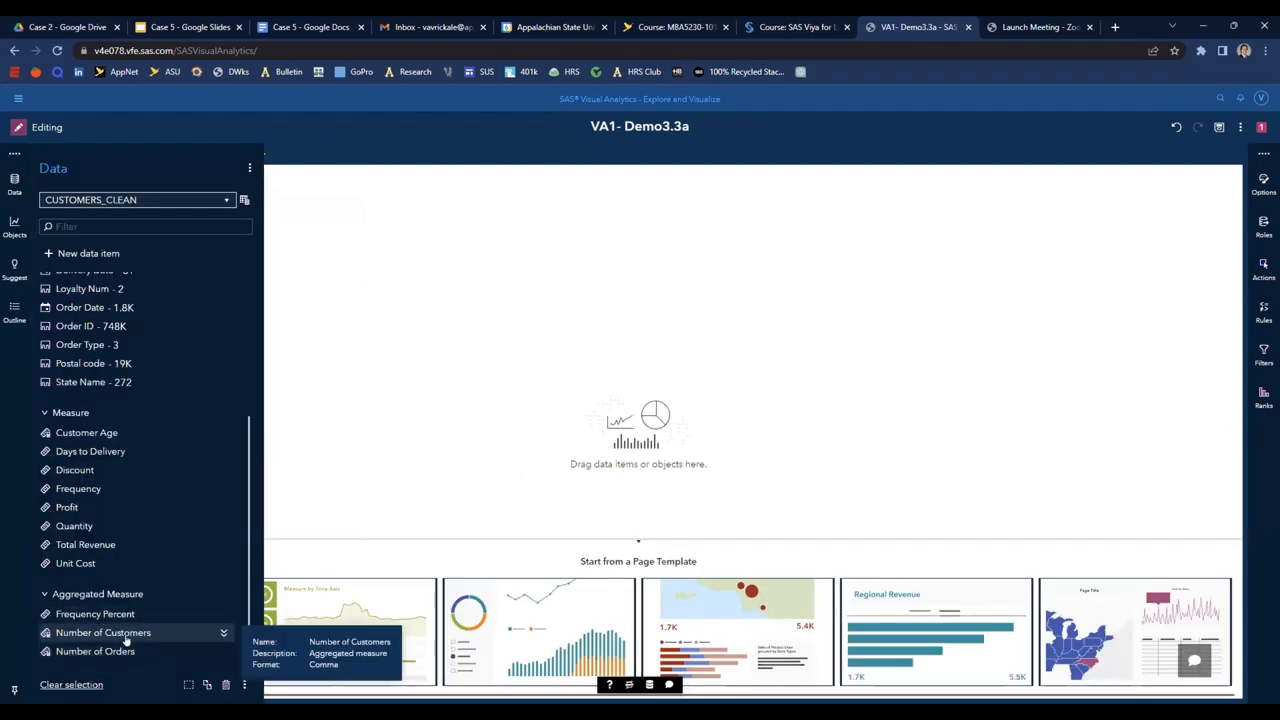
pyautogui.keyDown('ctrl'); pyautogui.click(106, 653); pyautogui.keyUp('ctrl')
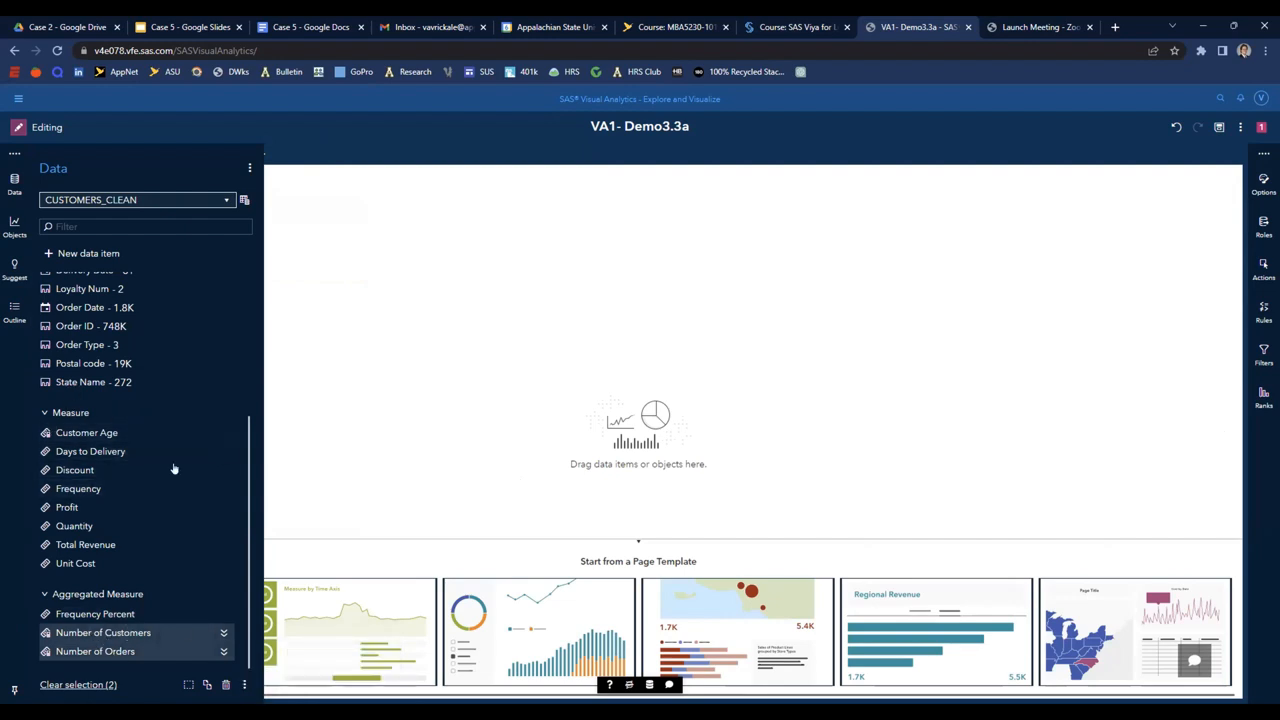
pyautogui.scroll(1, 124, 408)
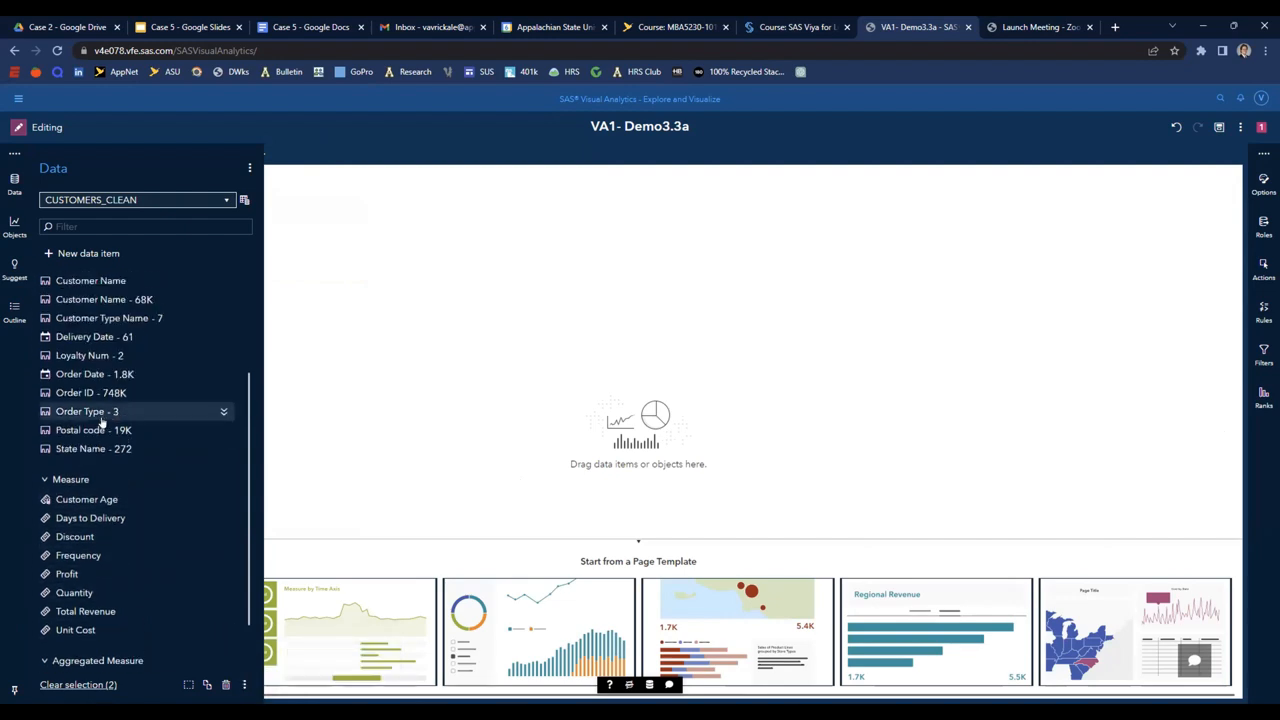
pyautogui.keyDown('ctrl'); pyautogui.click(95, 412); pyautogui.keyUp('ctrl')
pyautogui.moveTo(97, 414); pyautogui.dragTo(650, 362)
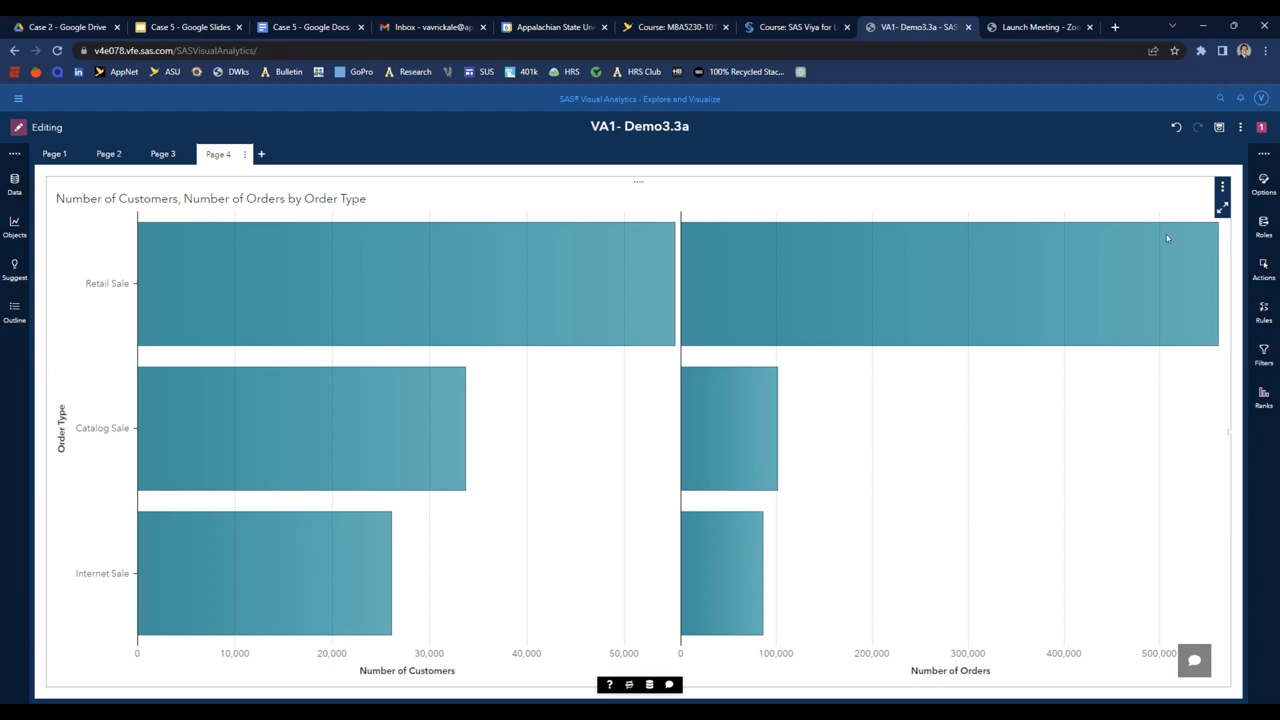
# - Name the bar chart object "Customers and Orders by Type"
pyautogui.click(1263, 184)
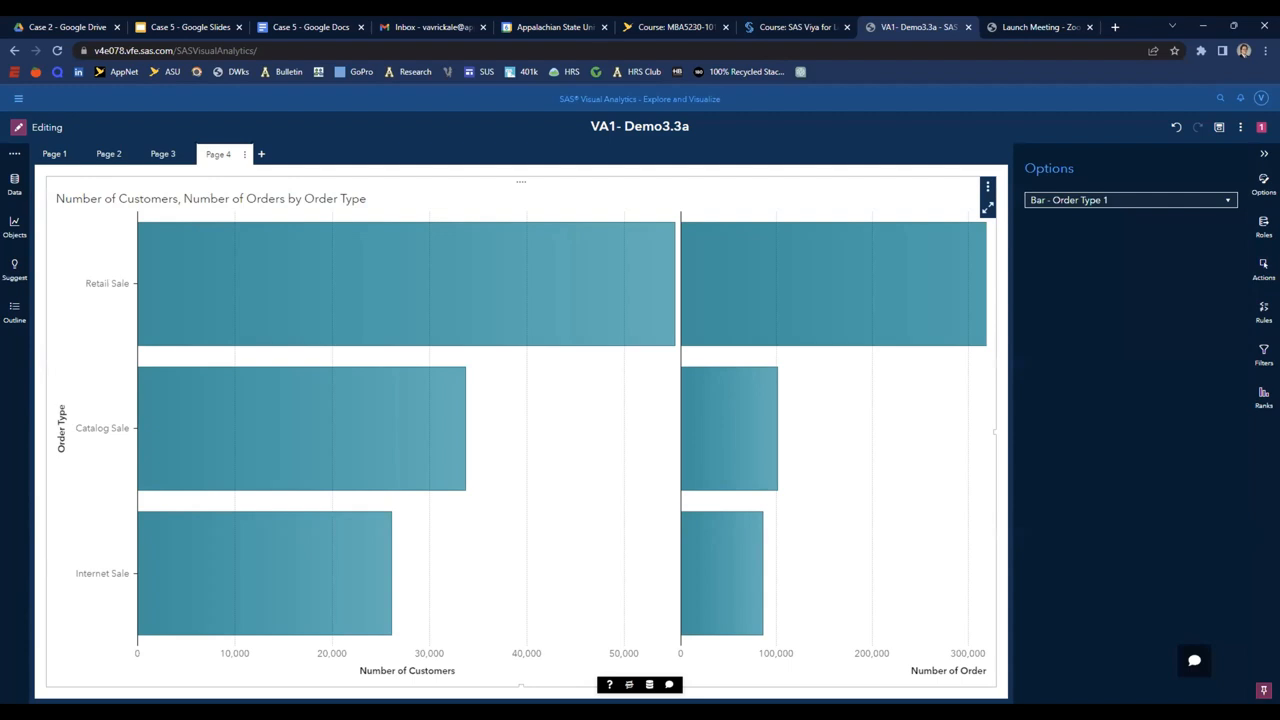
pyautogui.click(1119, 262)
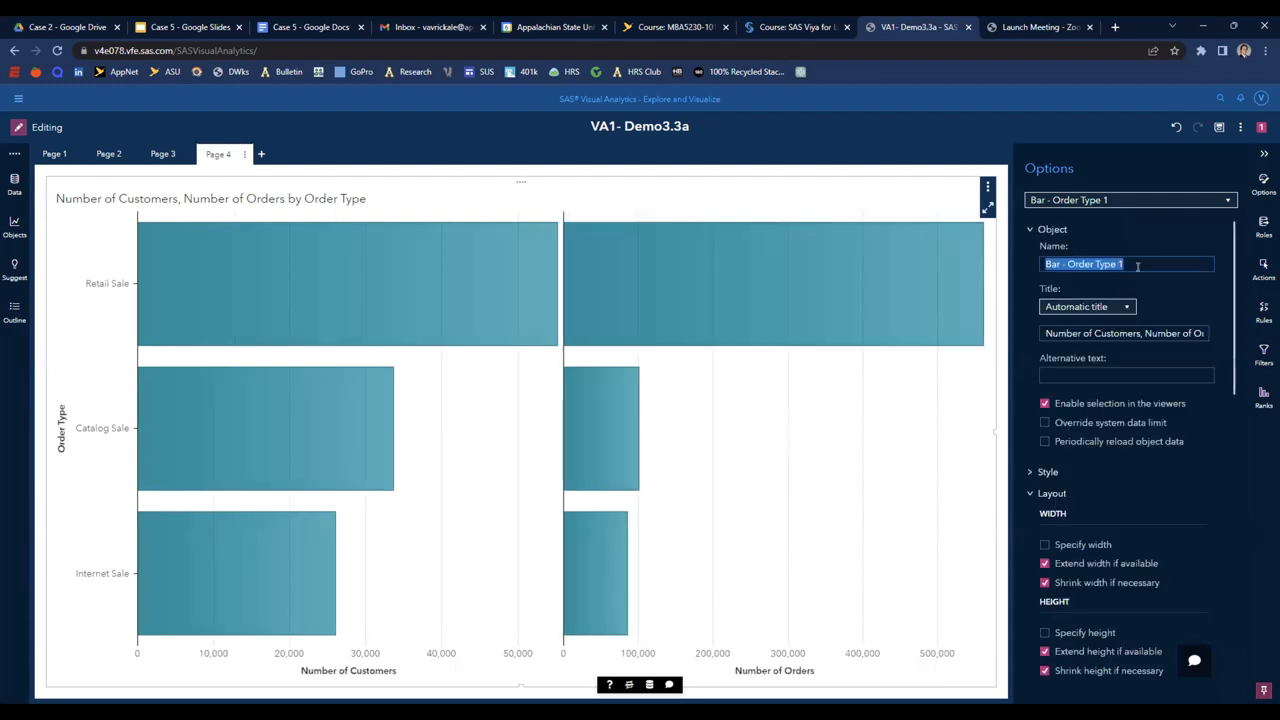
pyautogui.write('Customers and Orders by Type')
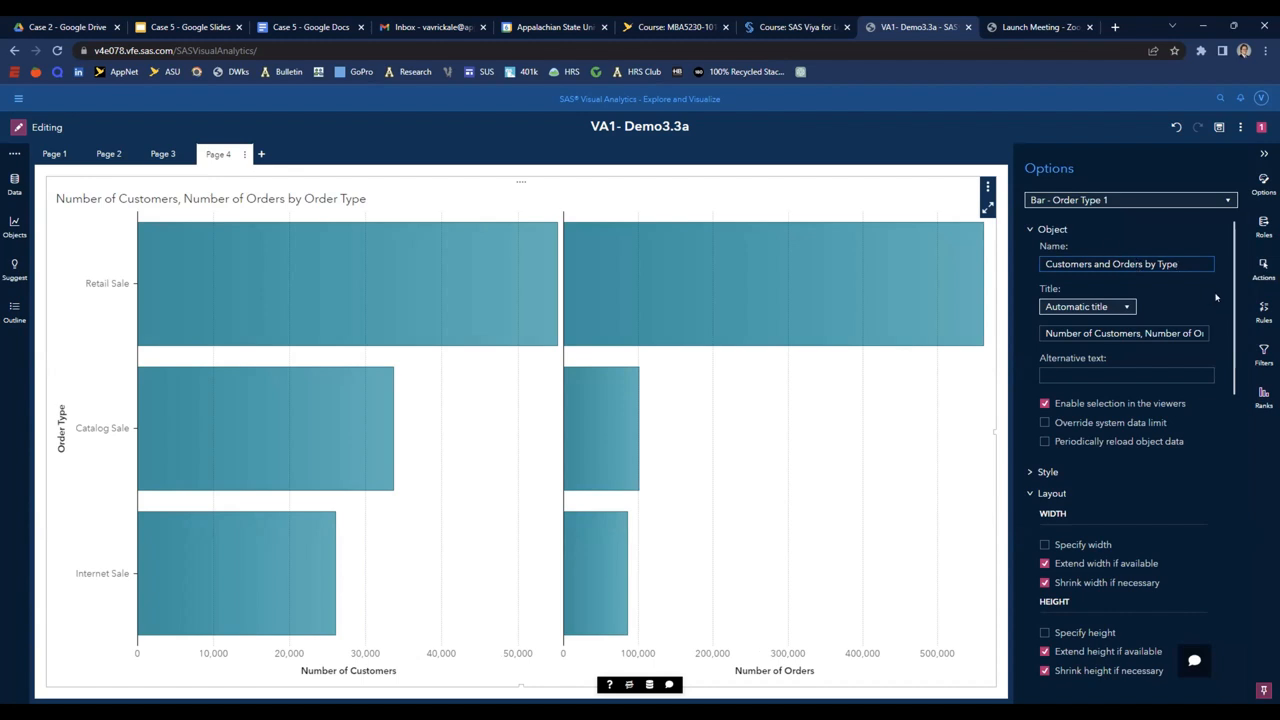
pyautogui.click(239, 207)
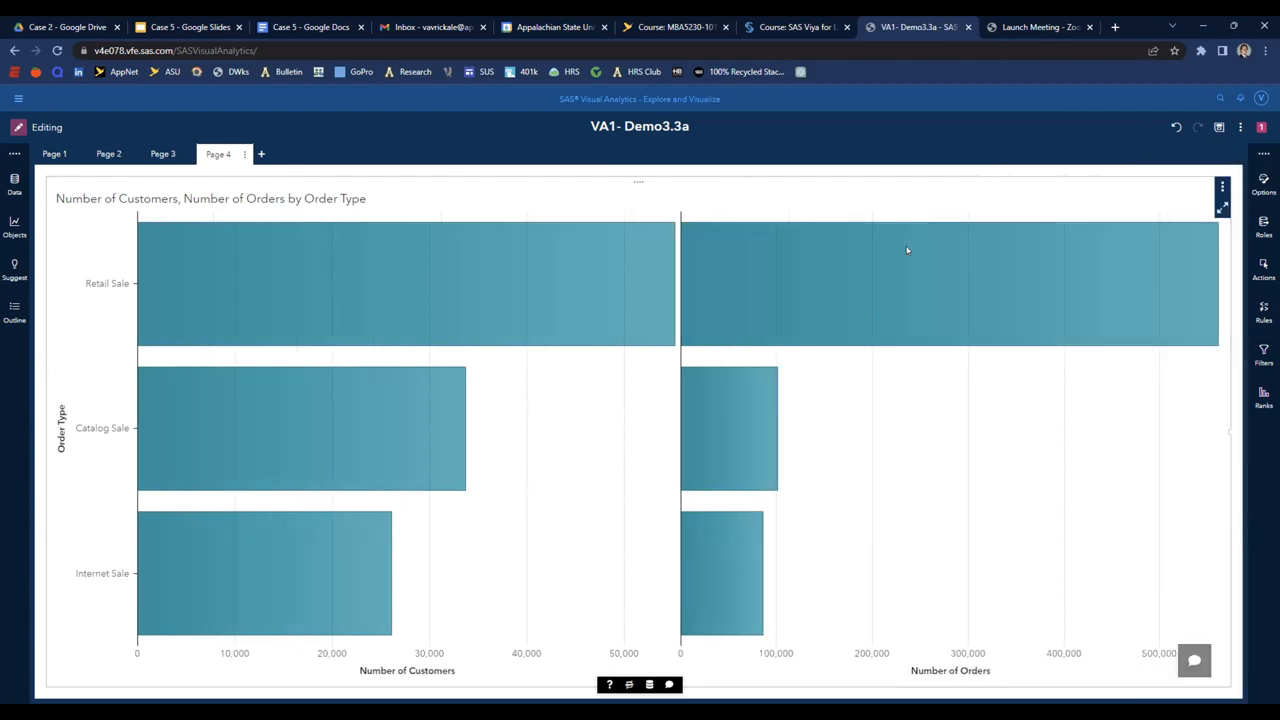
# - Duplicate the Profit measure and set the copy's aggregation to Average
pyautogui.moveTo(643, 257)
pyautogui.click(18, 185)
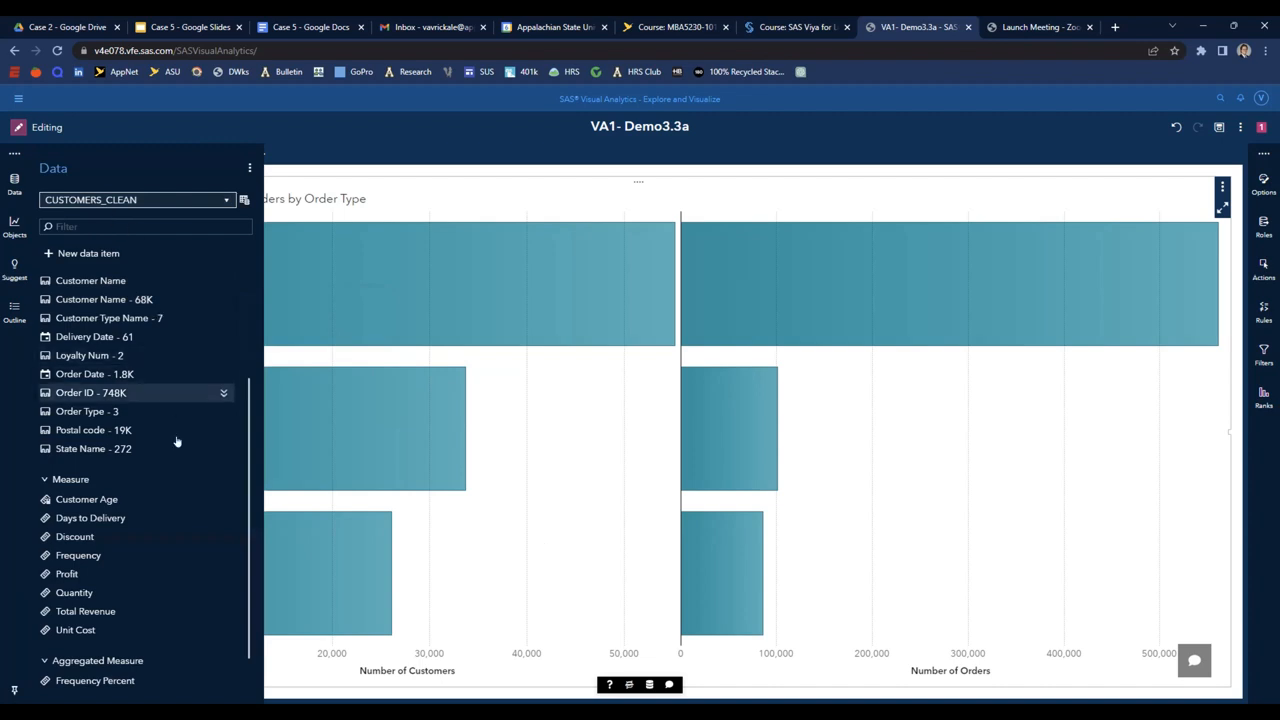
pyautogui.rightClick(113, 578)
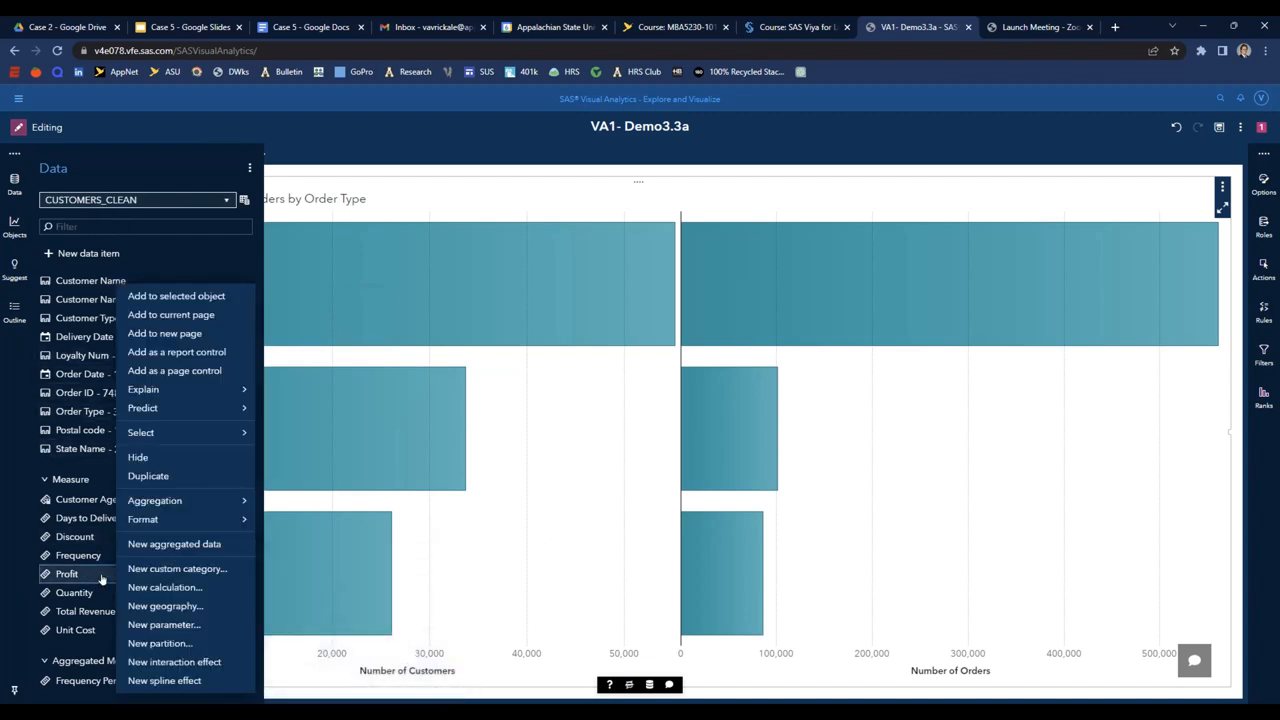
pyautogui.click(148, 476)
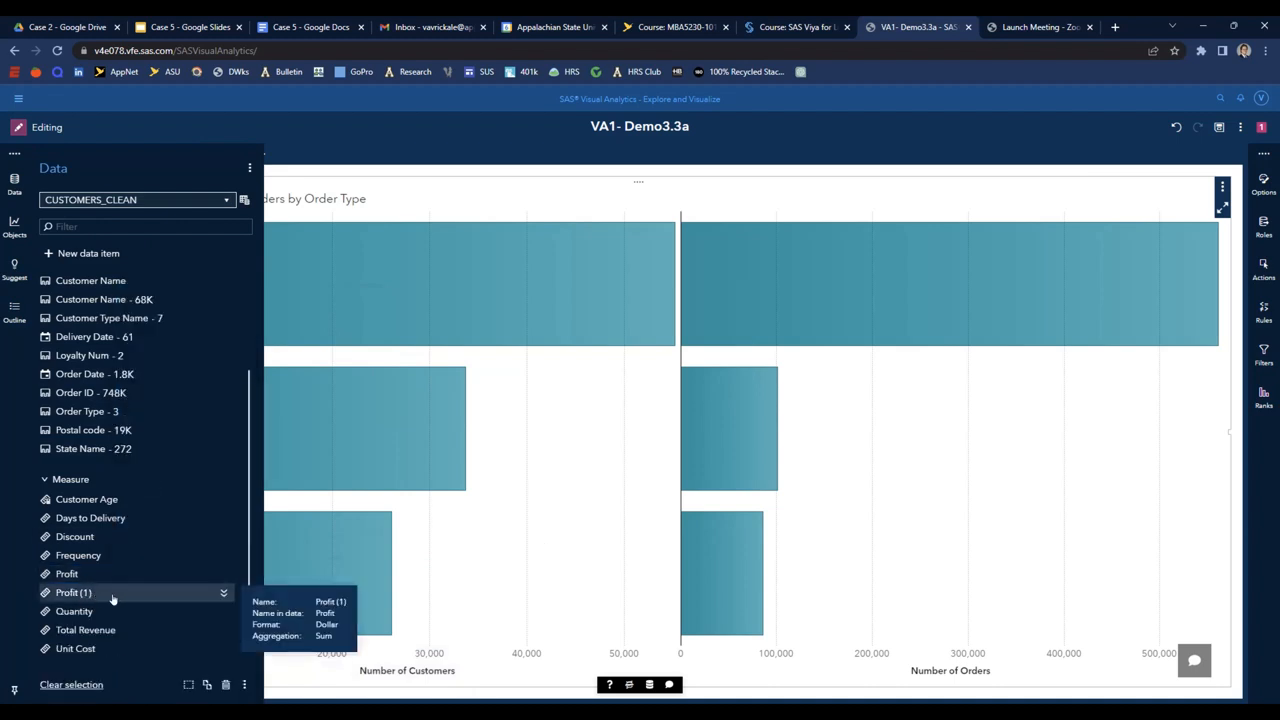
pyautogui.click(223, 592)
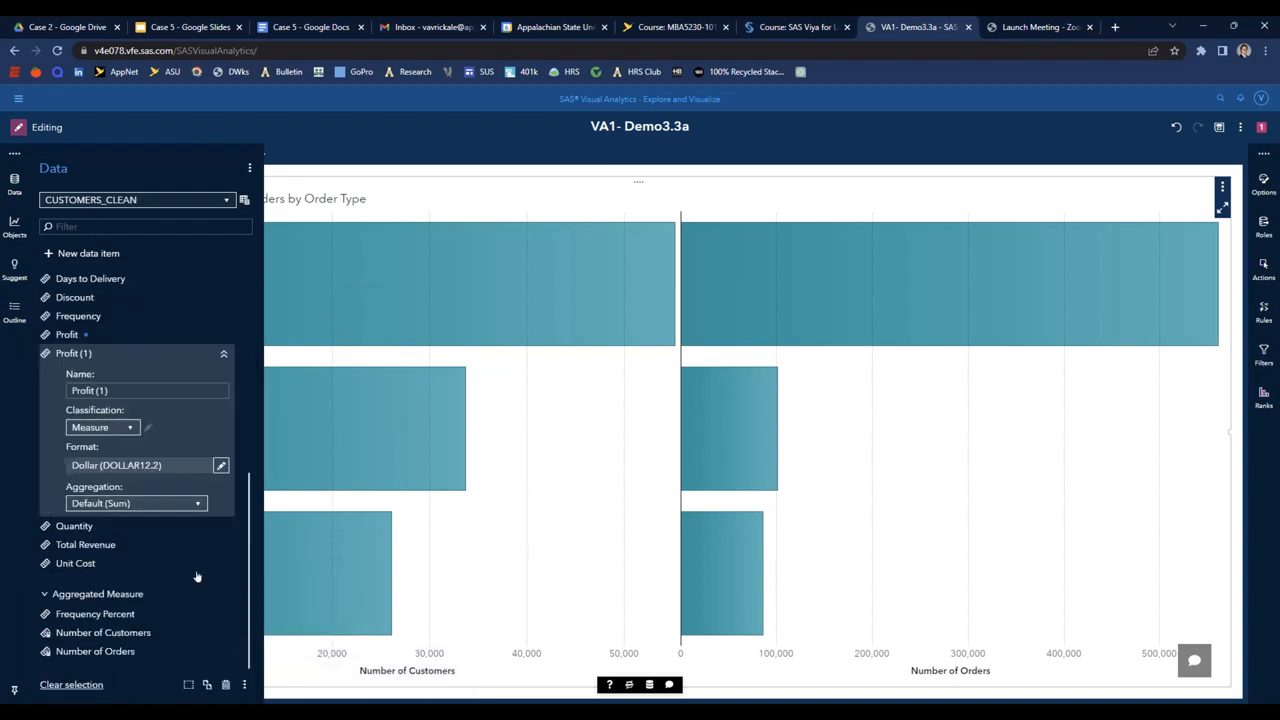
pyautogui.click(148, 505)
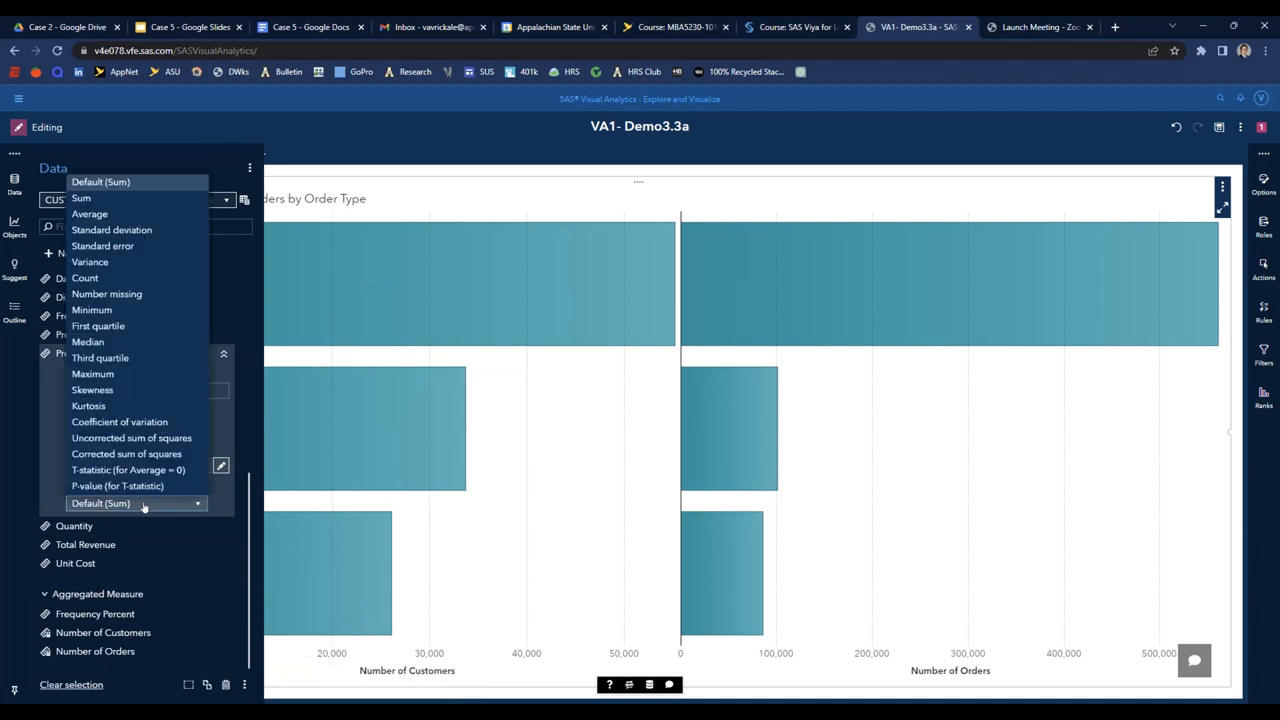
pyautogui.click(106, 215)
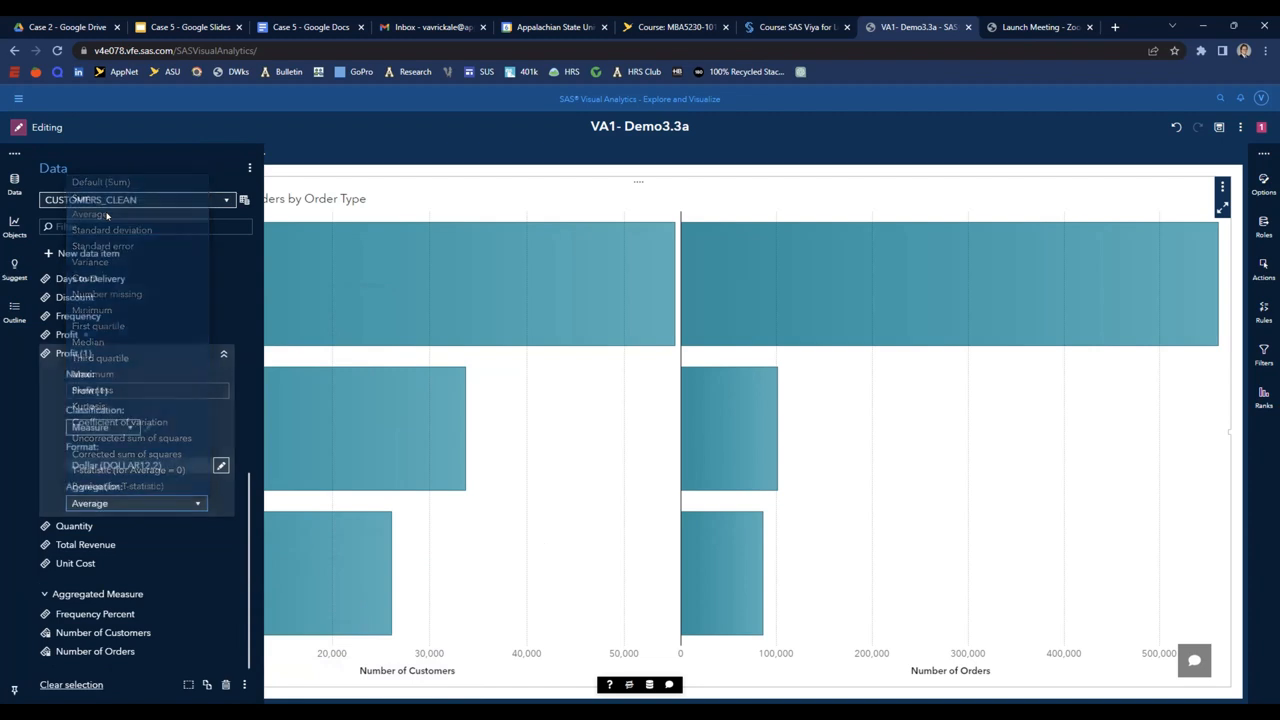
# - Rename the duplicated Profit measure "Avg Profit"
pyautogui.tripleClick(97, 391)
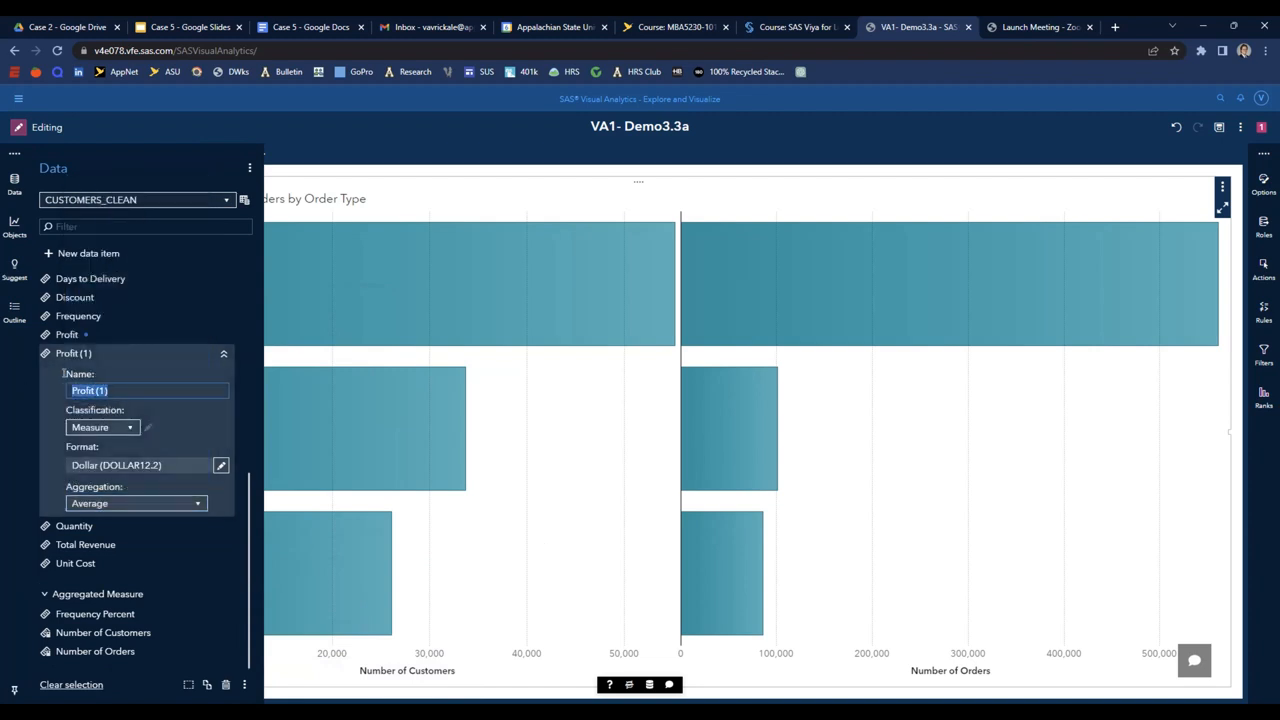
pyautogui.write('Avg Profit')
pyautogui.press('Return')
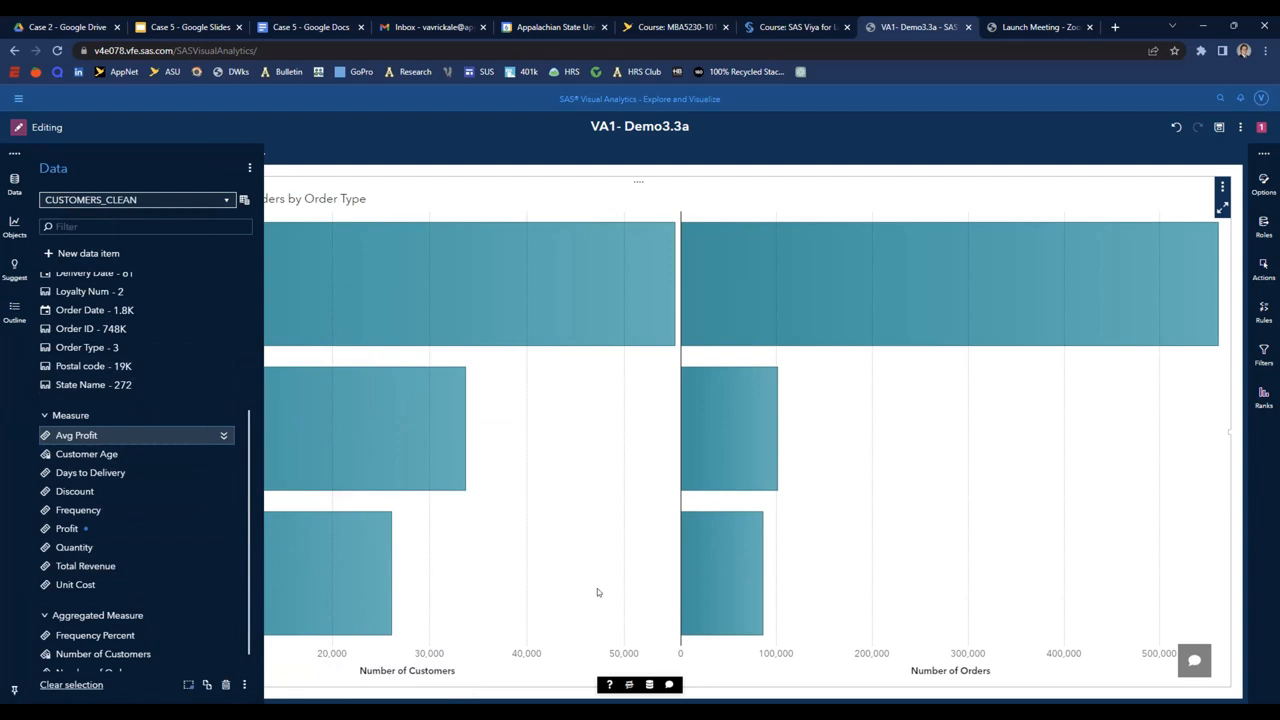
pyautogui.click(342, 138)
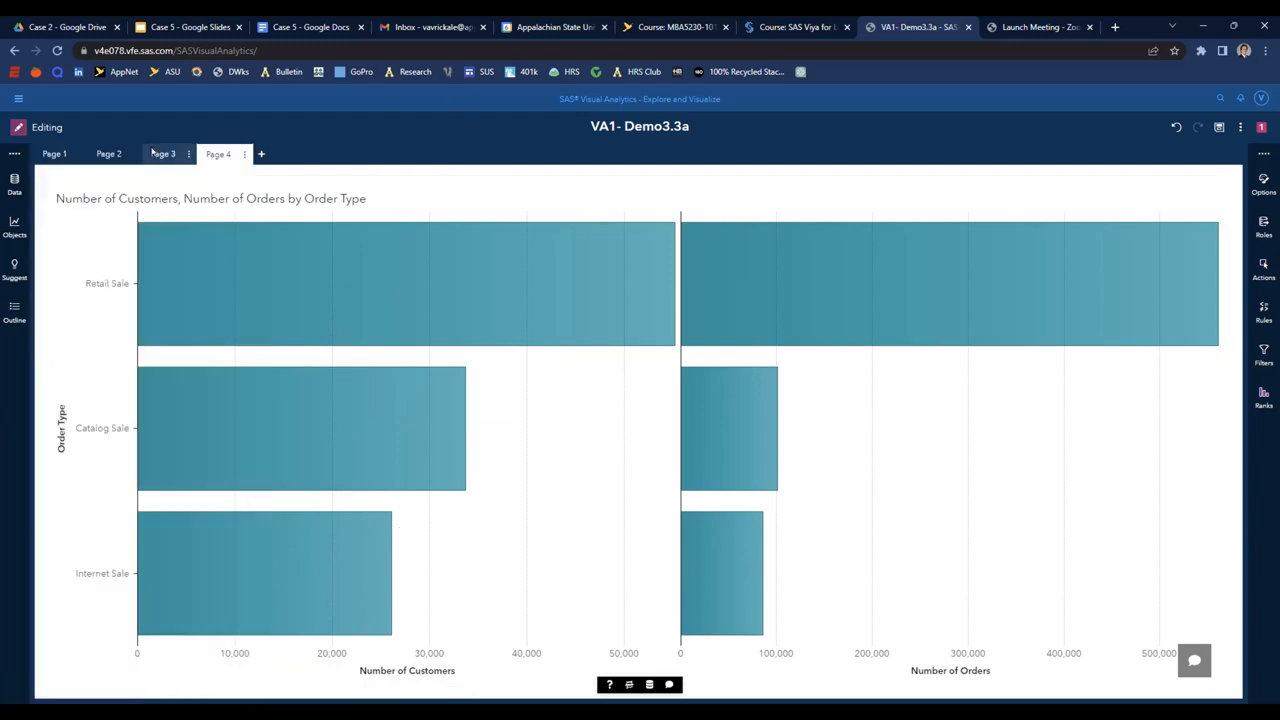
# - Replace the Profit measure with Avg Profit in the bar chart on Page 3
pyautogui.click(164, 153)
pyautogui.click(222, 153)
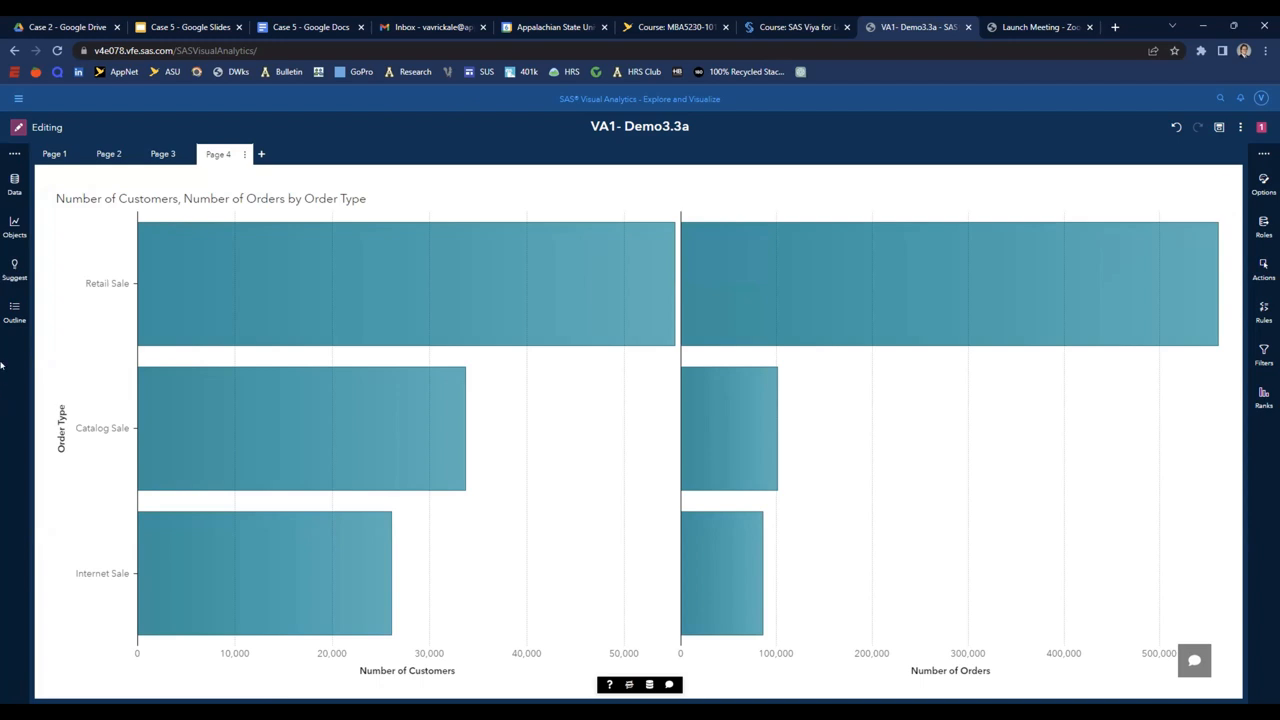
pyautogui.click(158, 155)
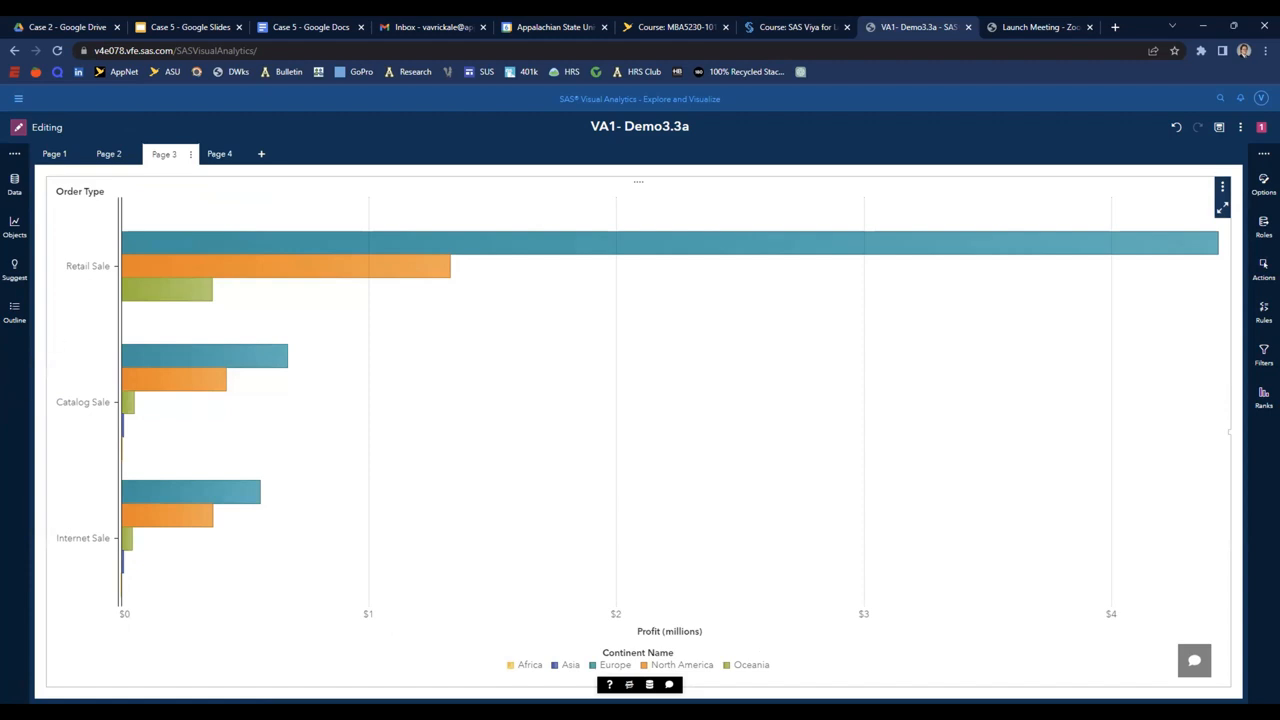
pyautogui.click(1262, 226)
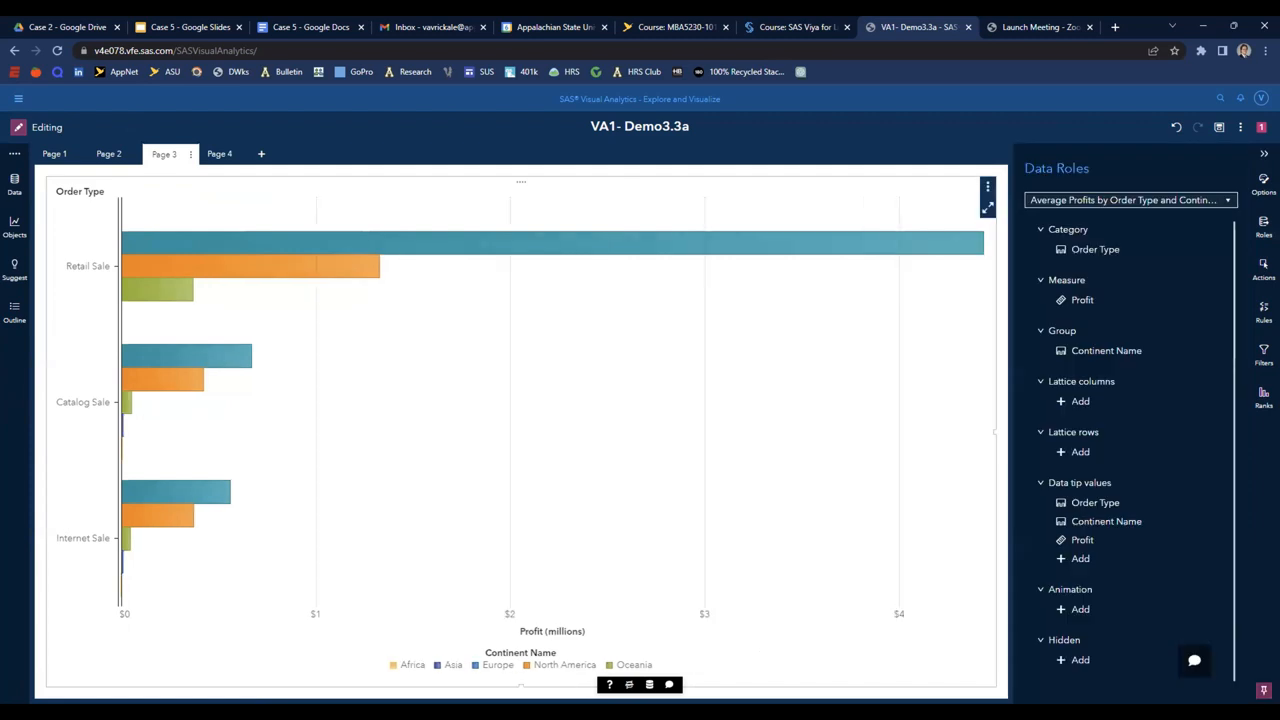
pyautogui.click(10, 186)
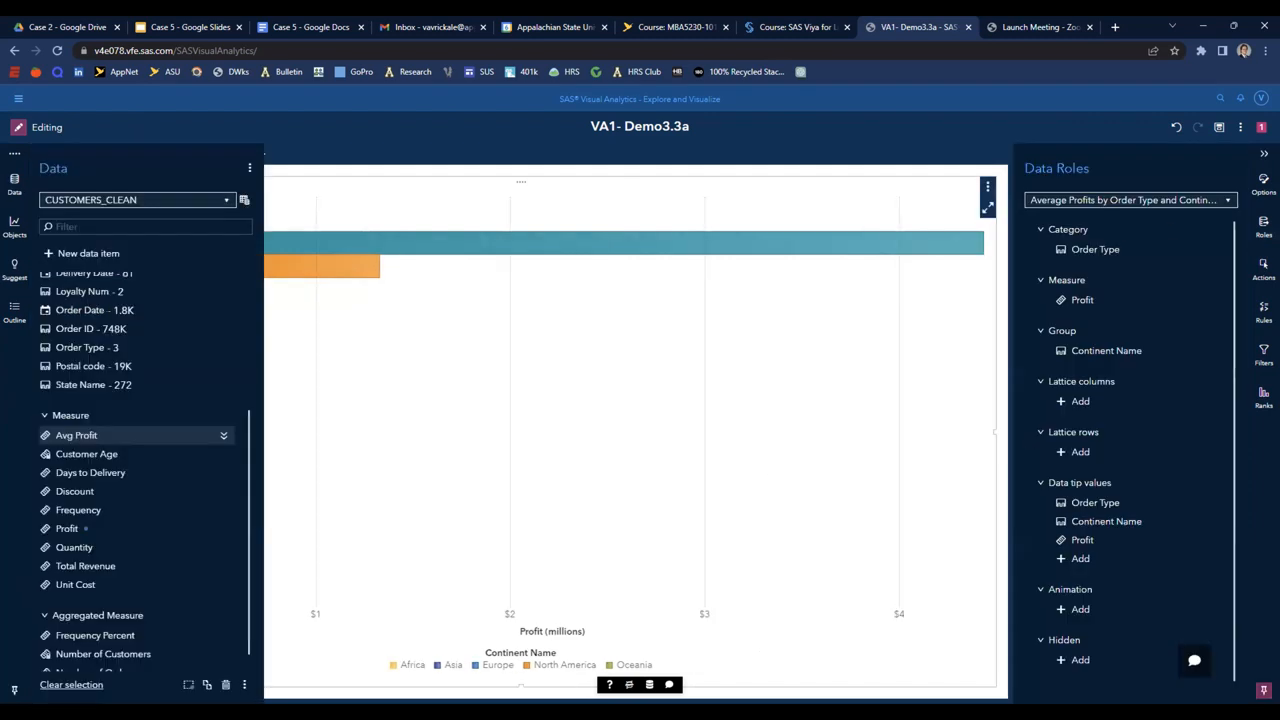
pyautogui.click(1070, 300)
pyautogui.click(1070, 300)
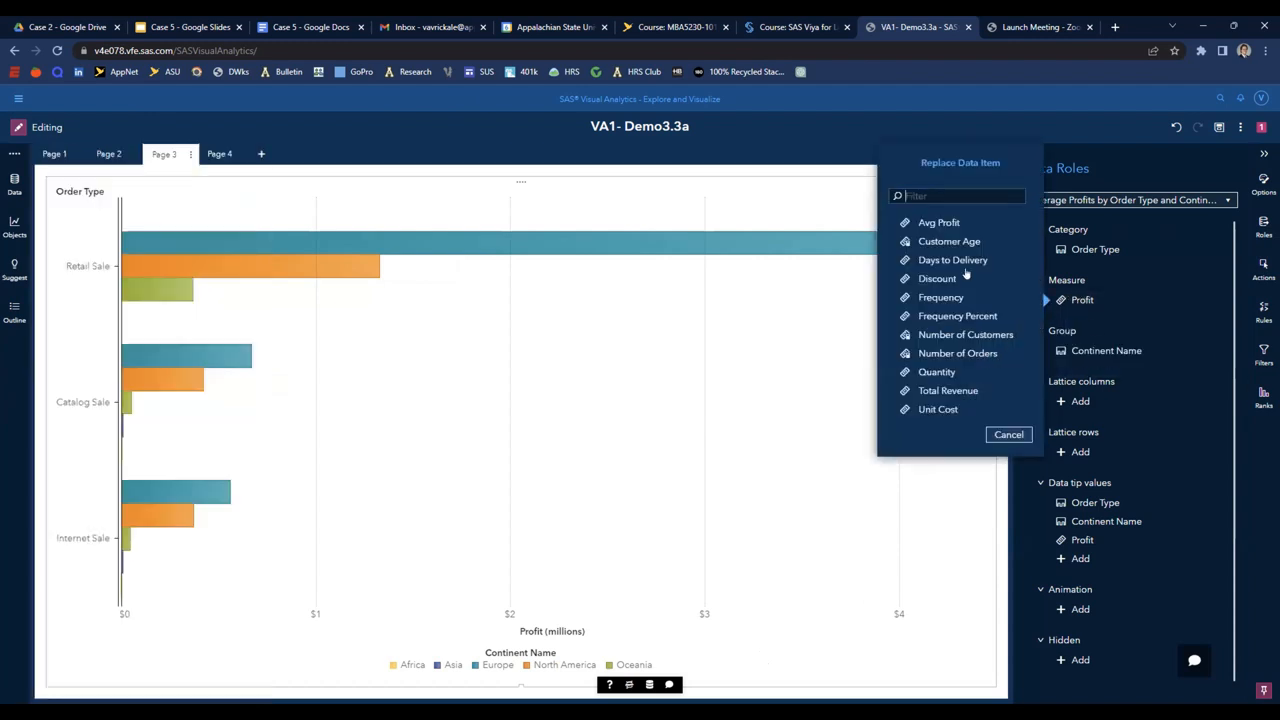
pyautogui.click(931, 223)
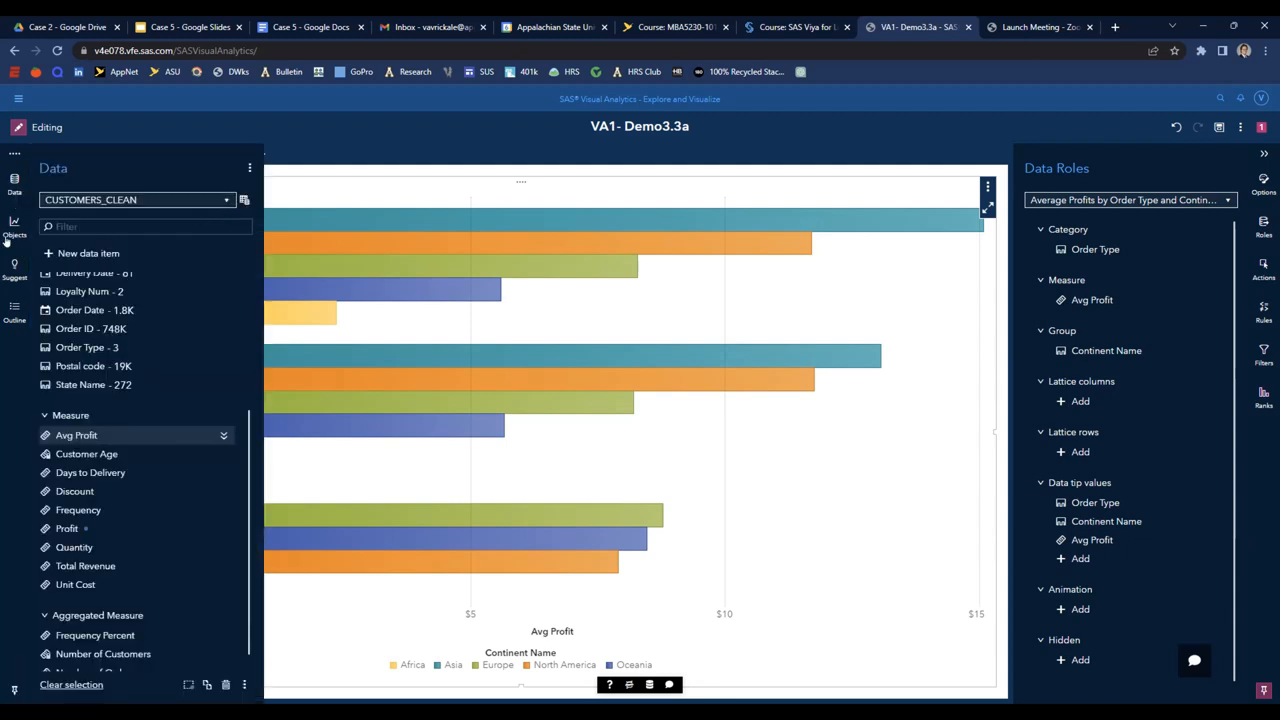
# - Start a new custom category named "Loyalty Member" based on Loyalty Num
pyautogui.click(97, 255)
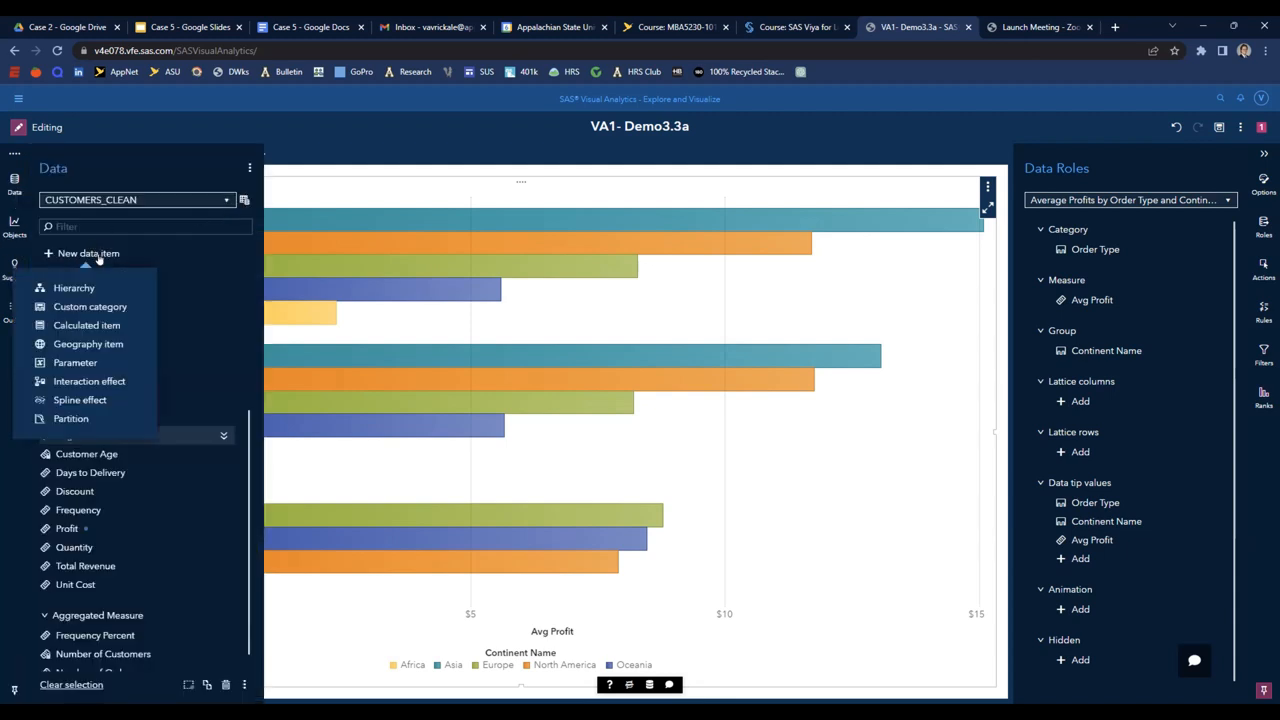
pyautogui.click(113, 308)
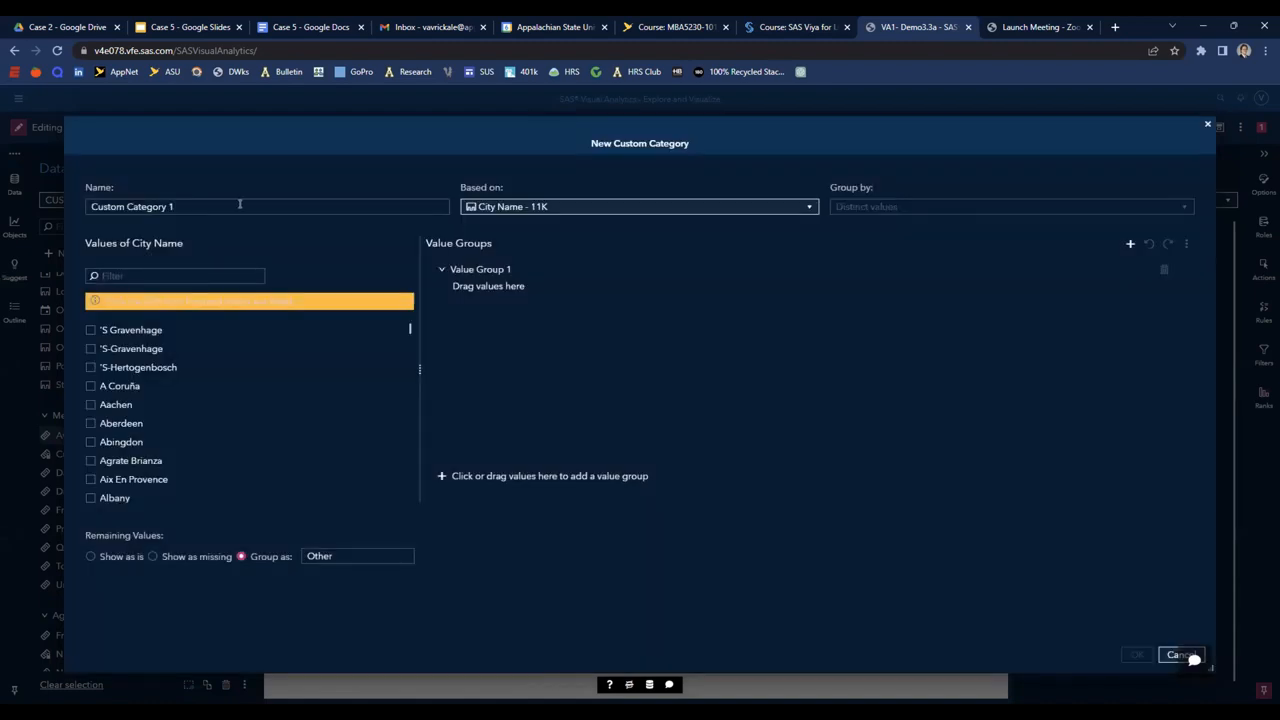
pyautogui.moveTo(111, 202); pyautogui.dragTo(59, 204)
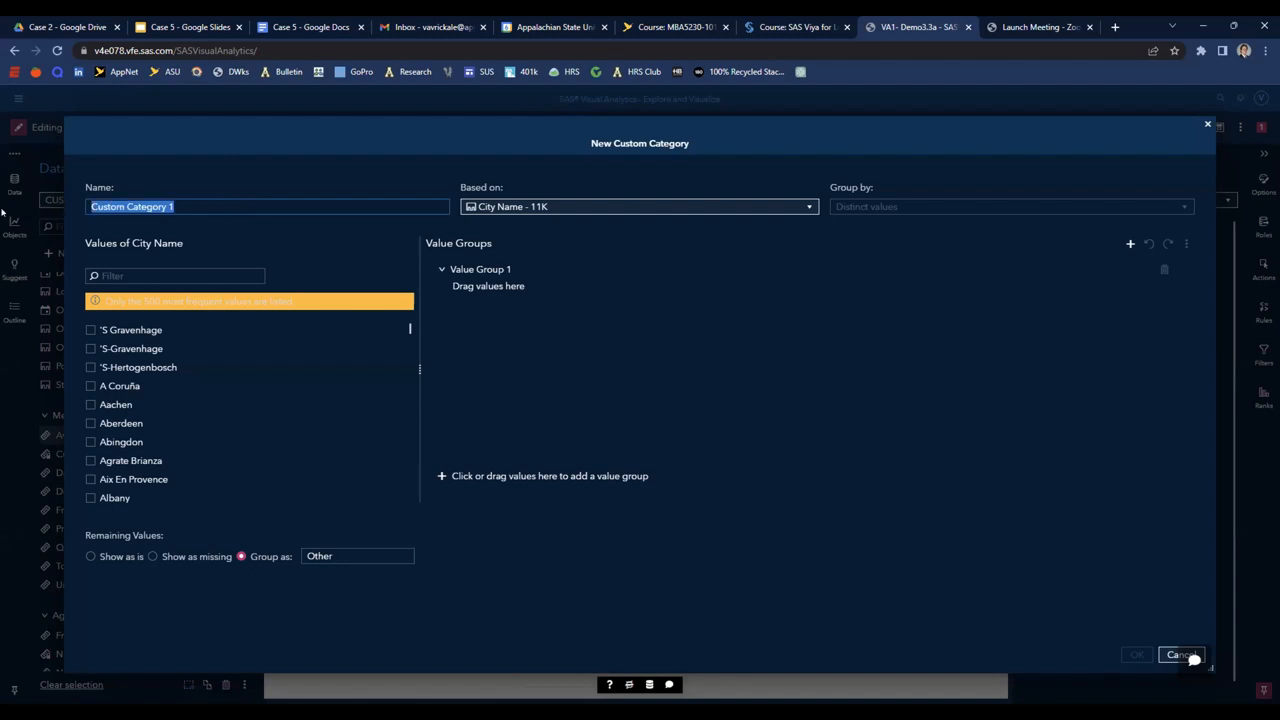
pyautogui.write('Loyalty Member')
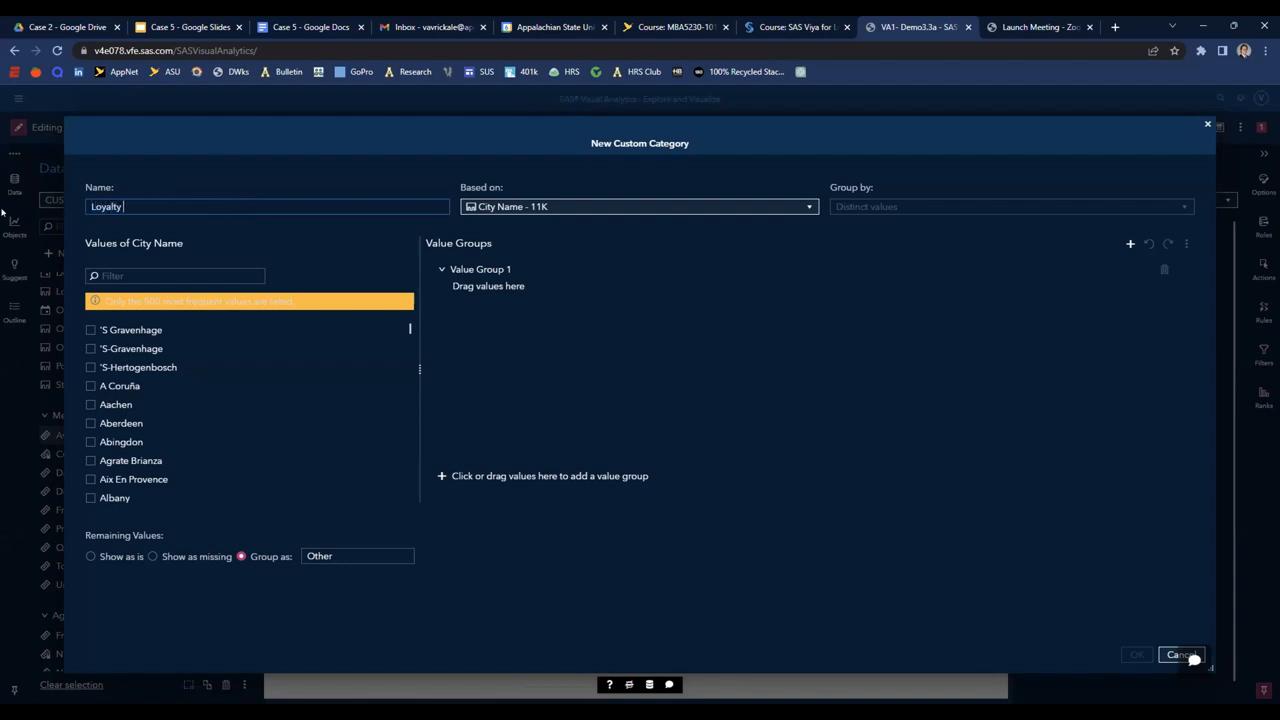
pyautogui.click(551, 210)
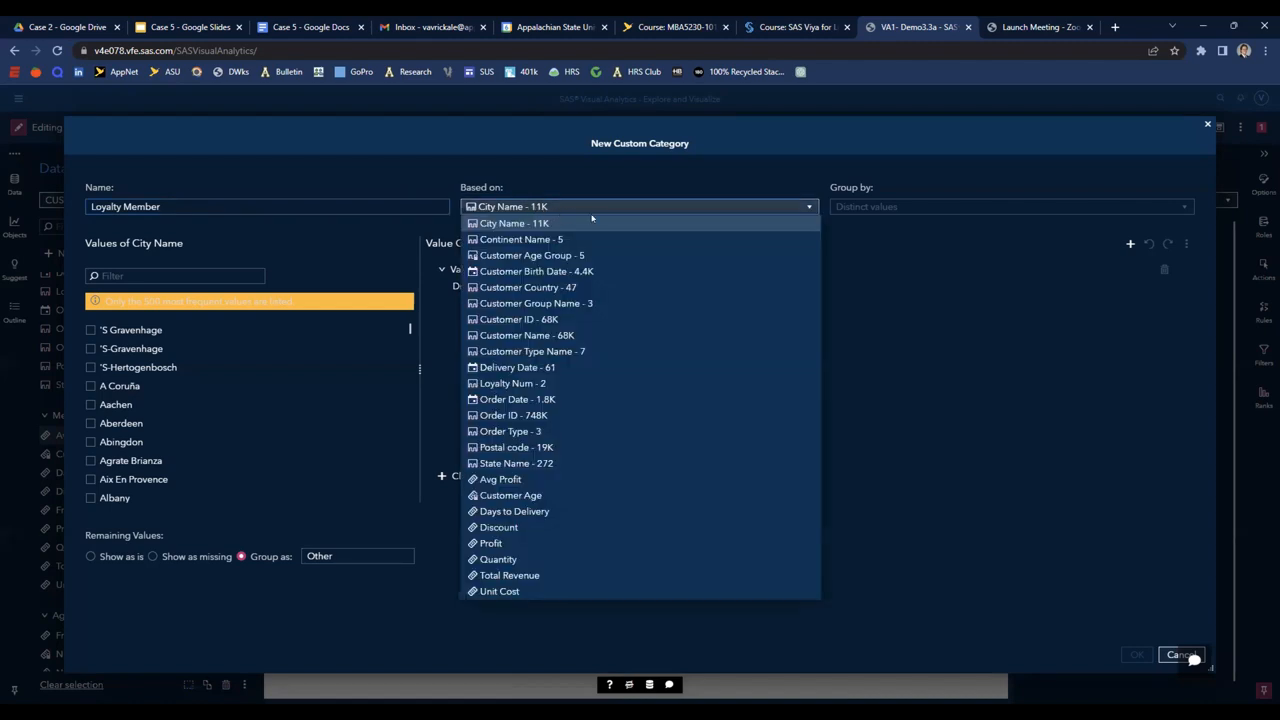
pyautogui.click(513, 384)
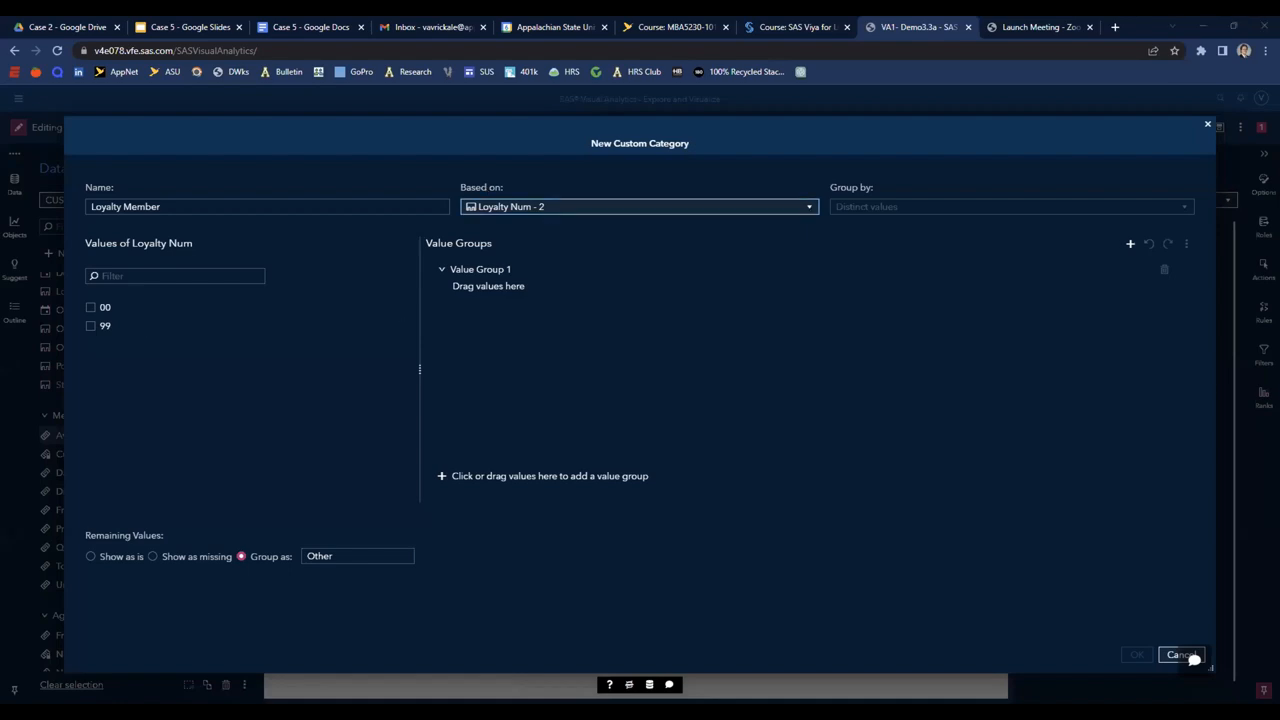
# - Group value 00 as "No" and value 99 as "Yes", and create the custom category
pyautogui.doubleClick(486, 262)
pyautogui.write('No')
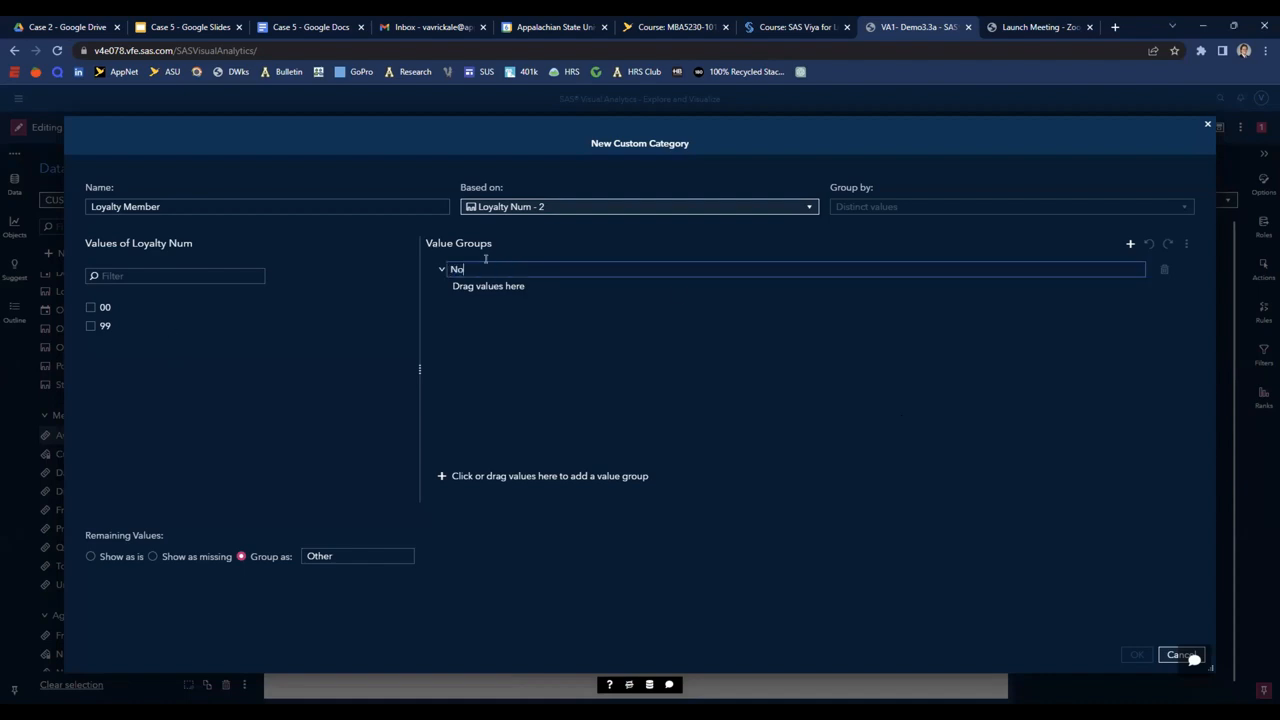
pyautogui.moveTo(104, 308); pyautogui.dragTo(508, 289)
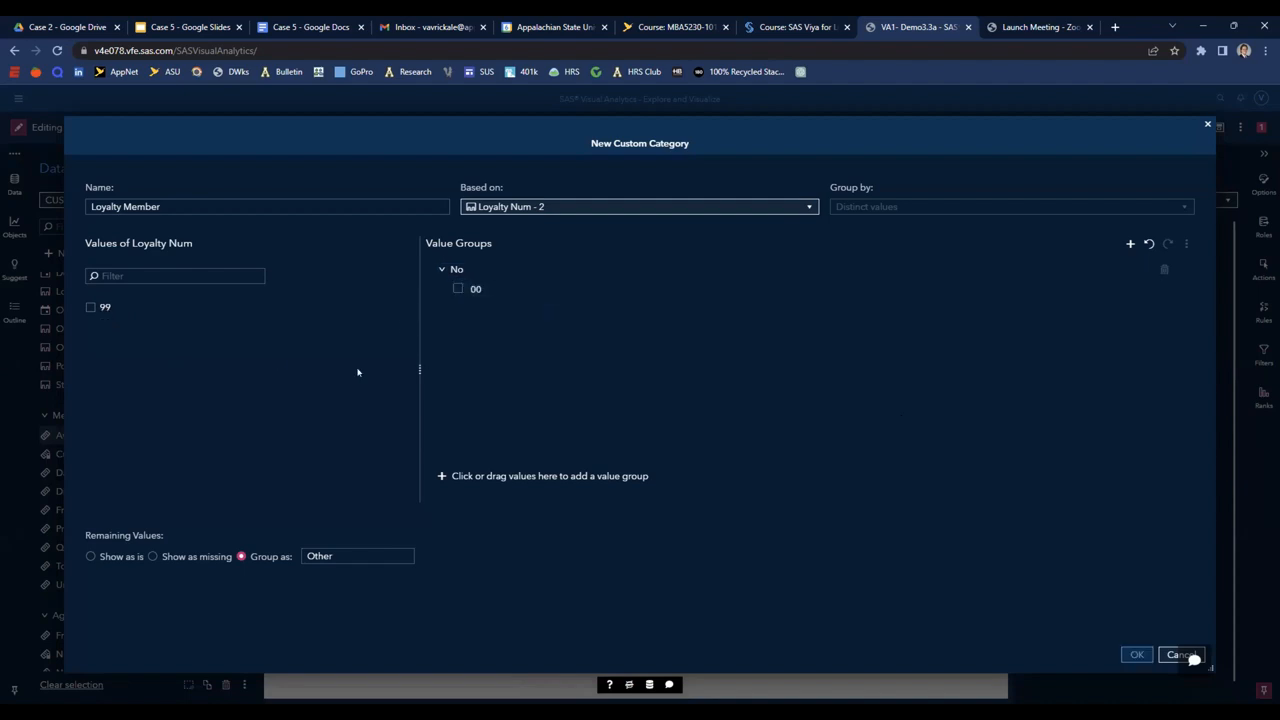
pyautogui.moveTo(104, 311); pyautogui.dragTo(532, 470)
pyautogui.click(472, 313)
pyautogui.write('Yes')
pyautogui.press('Return')
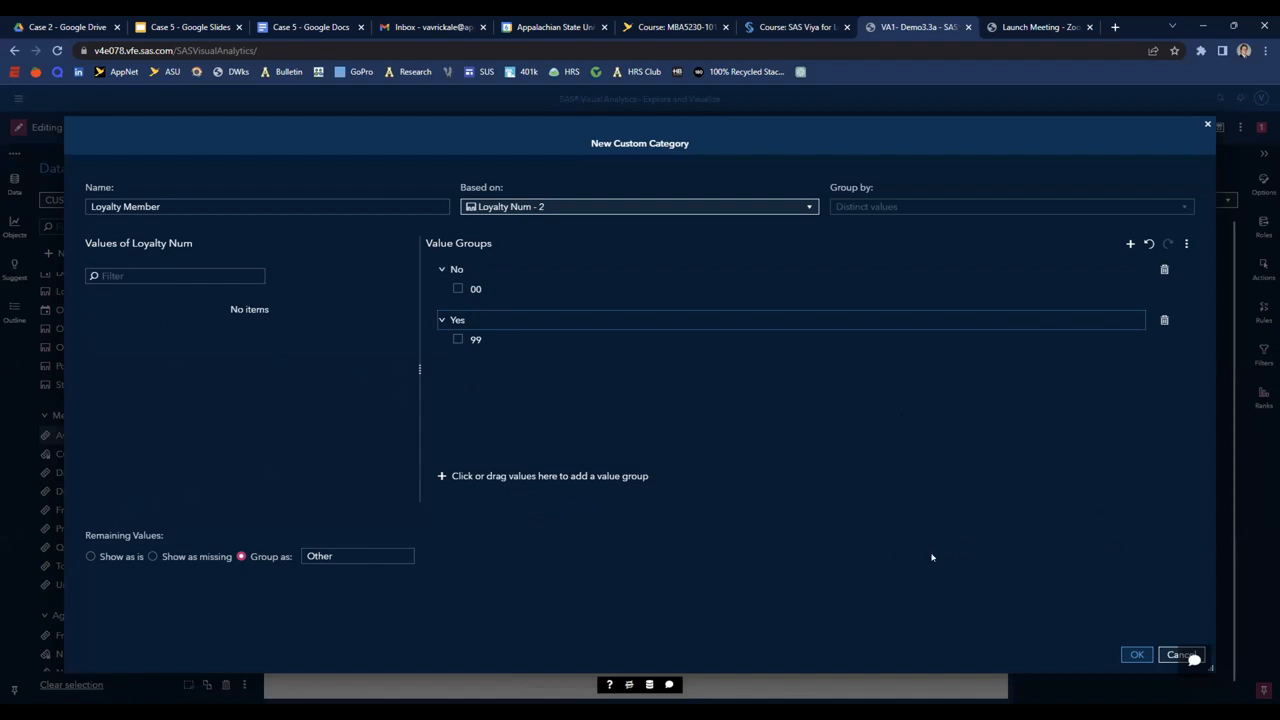
pyautogui.click(1137, 654)
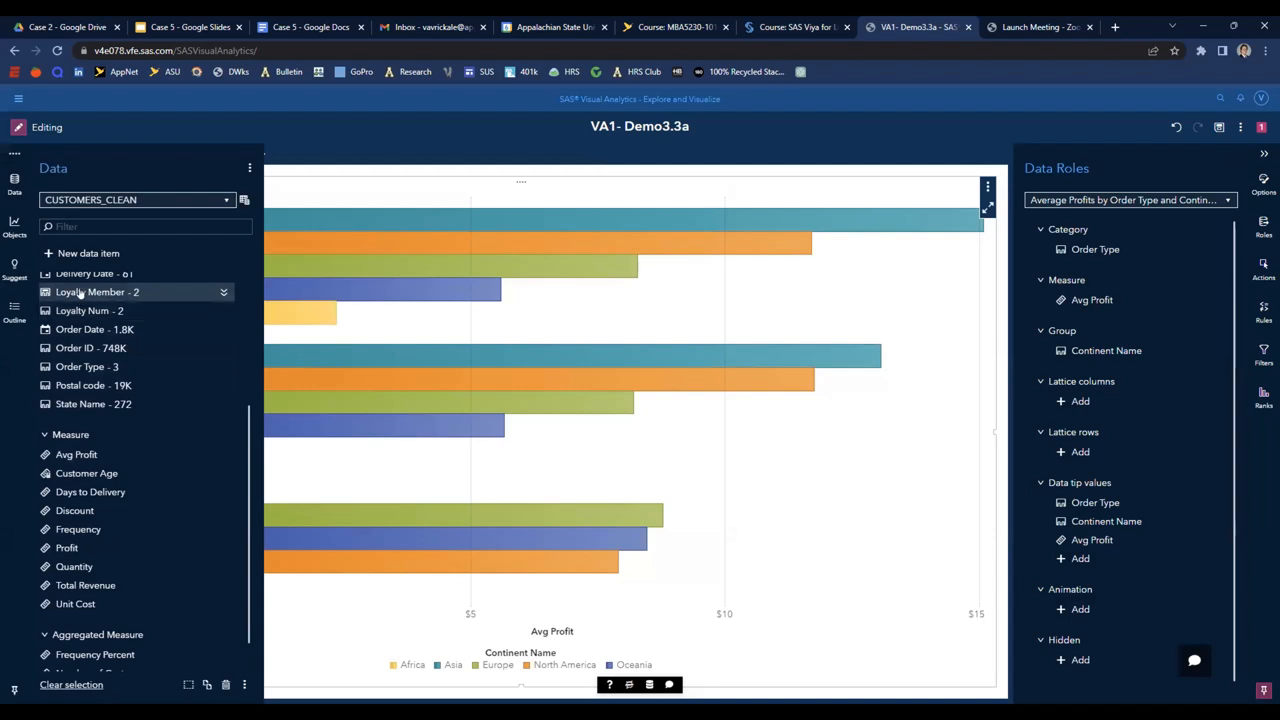
pyautogui.moveTo(89, 291)
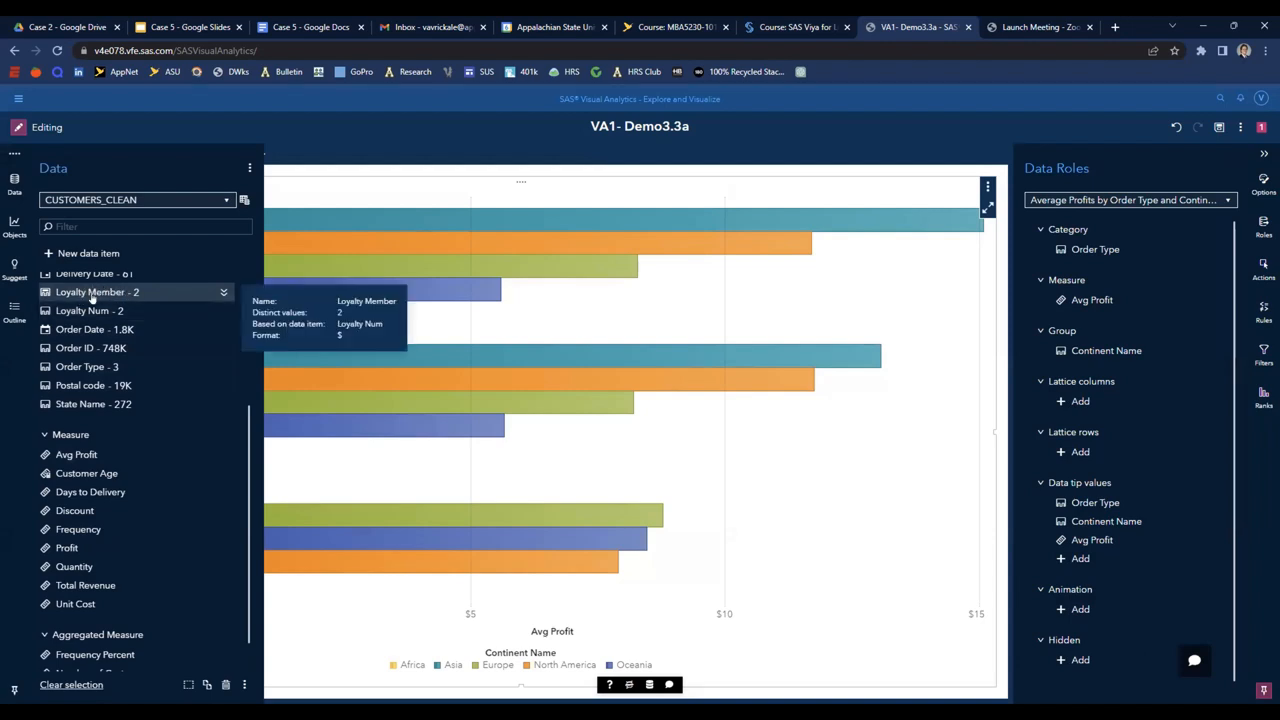
pyautogui.scroll(3, 103, 300)
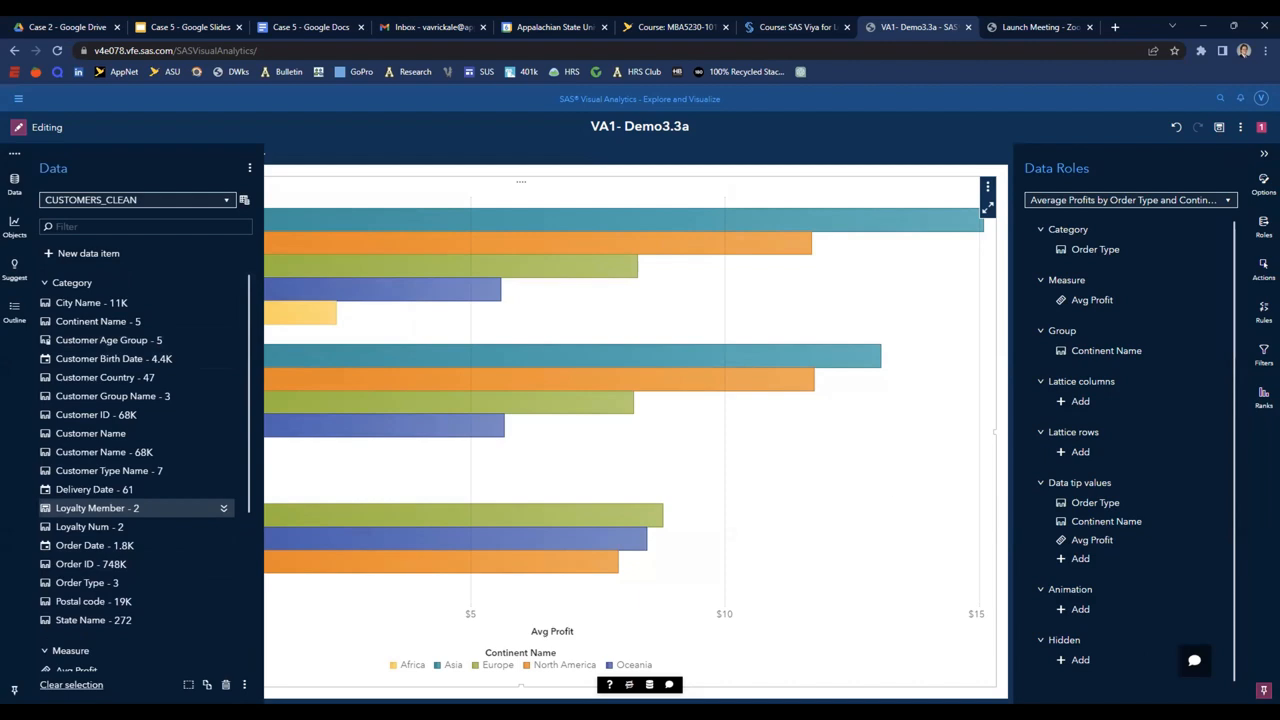
# - Duplicate the Avg Profit bar chart on Page 3
pyautogui.click(856, 131)
pyautogui.click(174, 255)
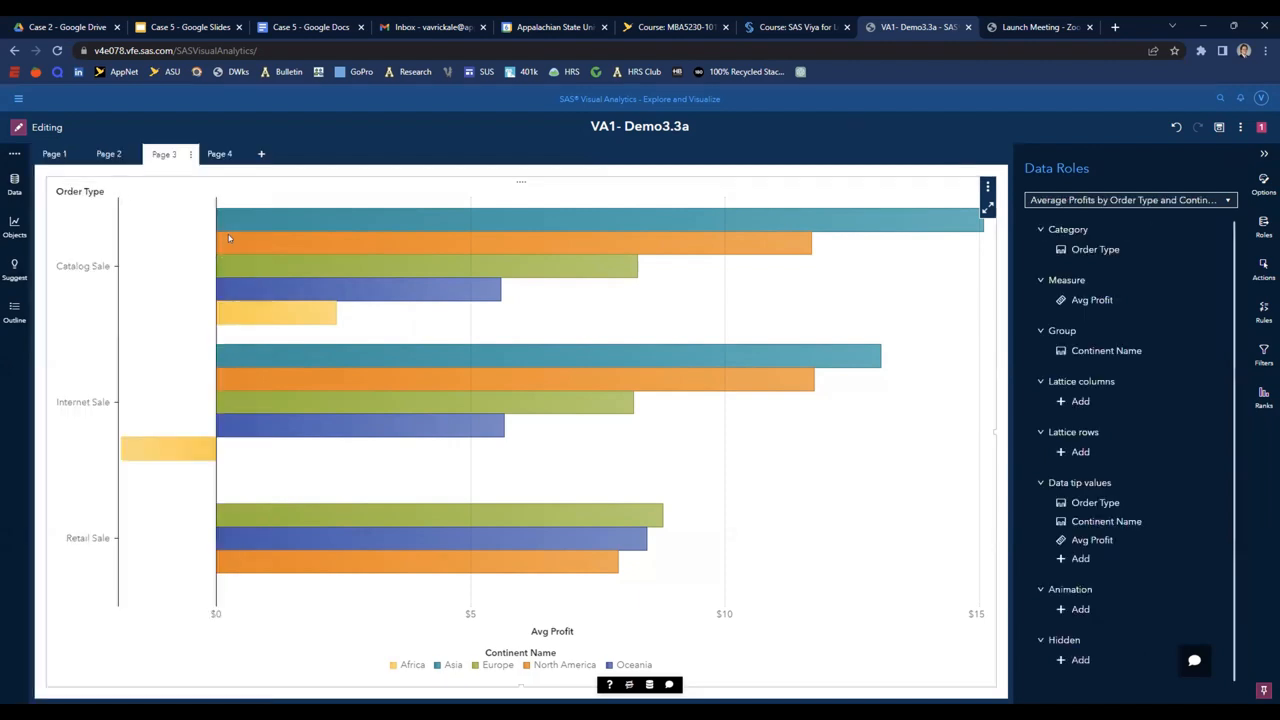
pyautogui.rightClick(177, 214)
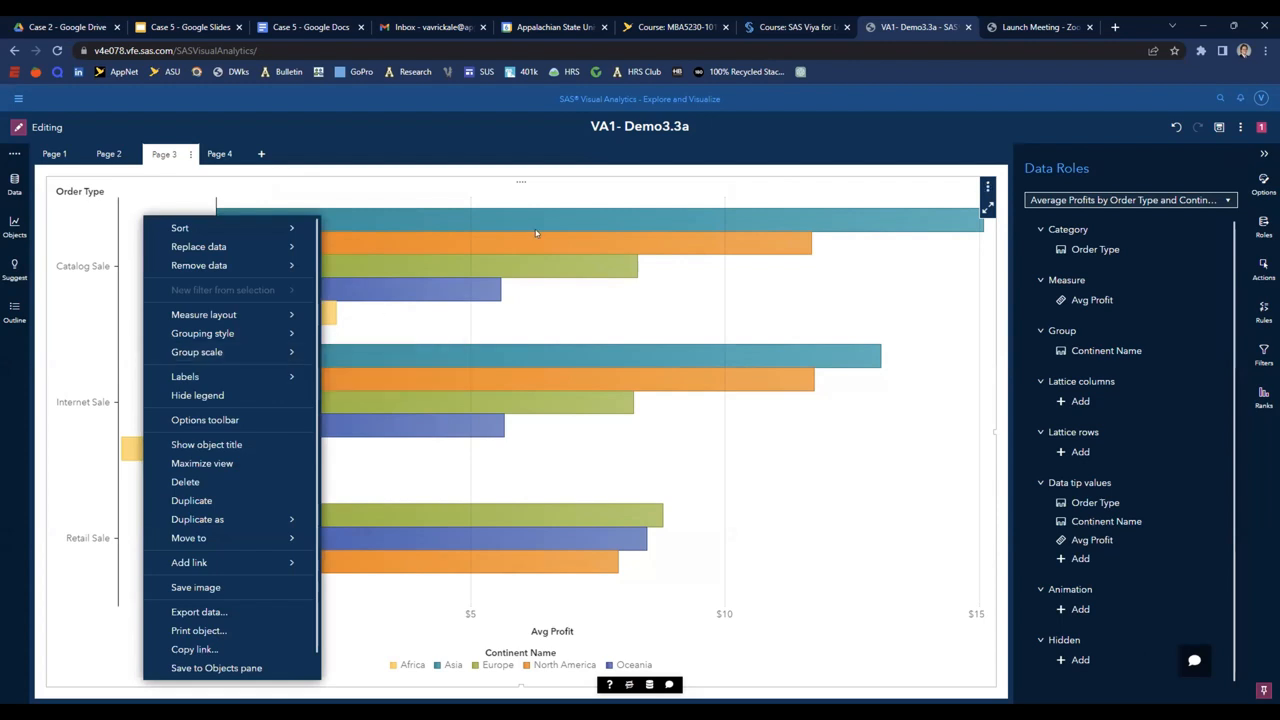
pyautogui.click(205, 500)
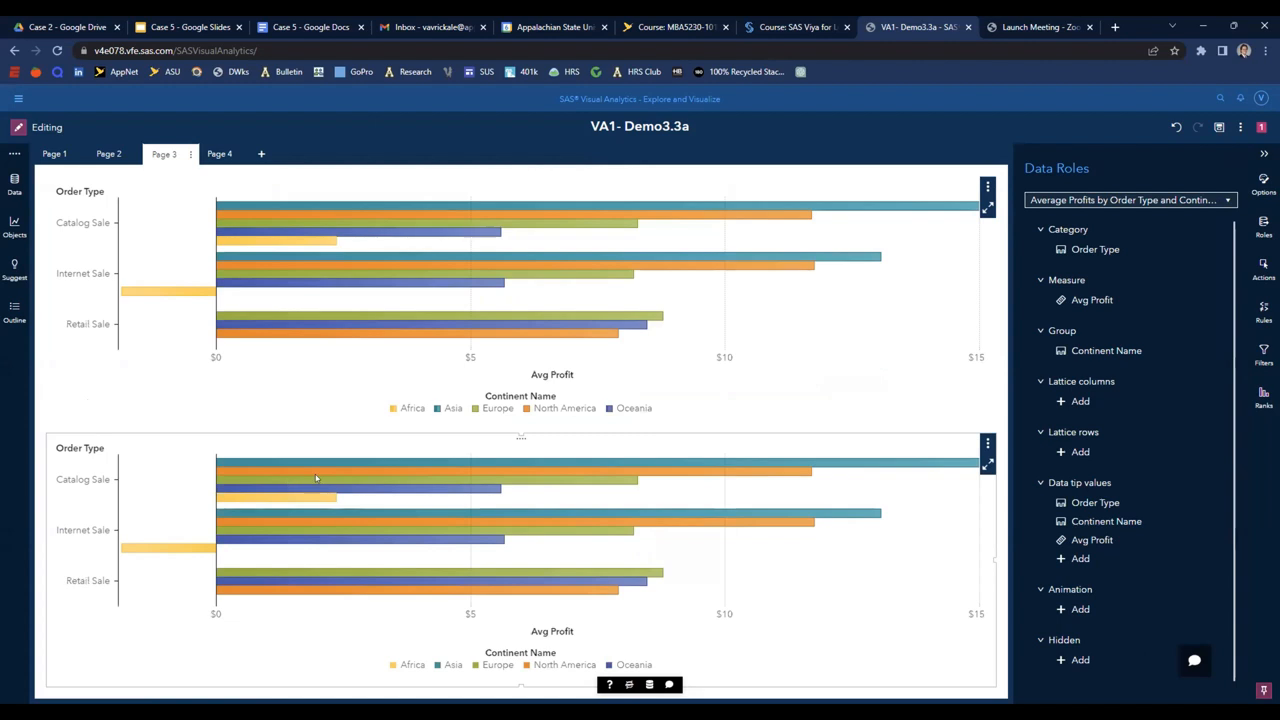
# - Add a new report page after Page 4 and move the lower duplicate chart from Page 3 to it
pyautogui.rightClick(316, 480)
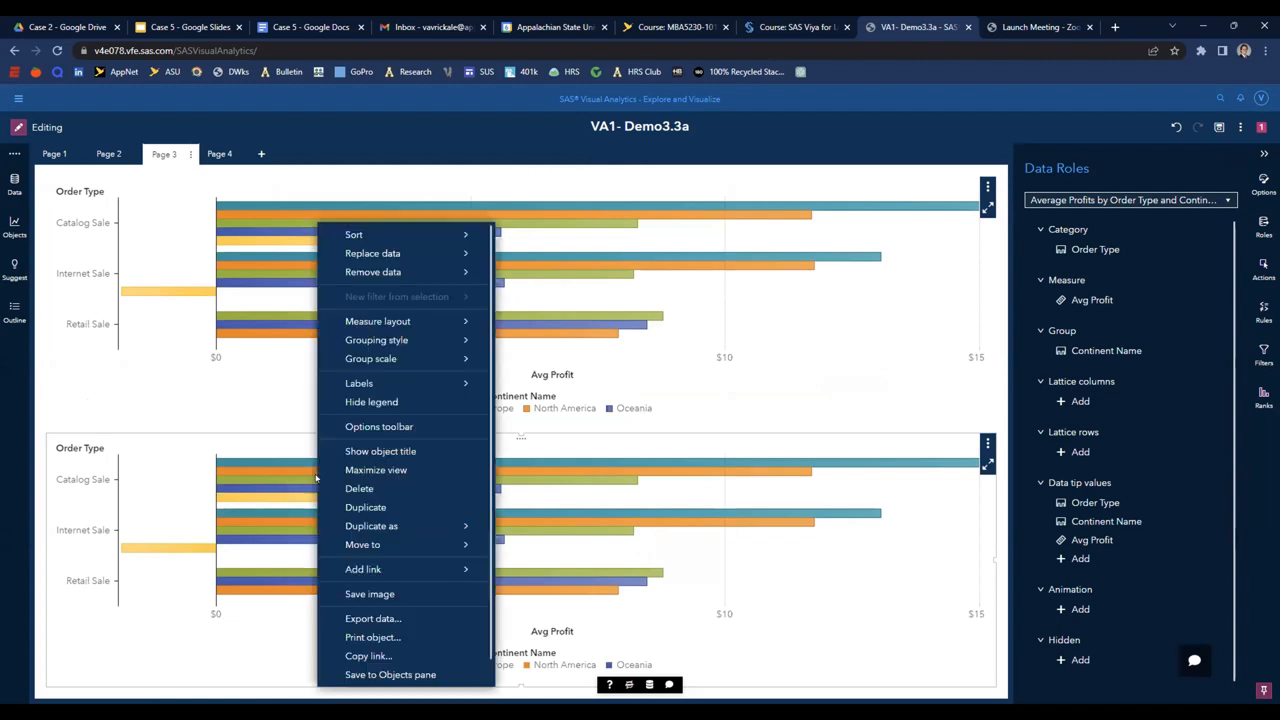
pyautogui.click(261, 153)
pyautogui.click(164, 153)
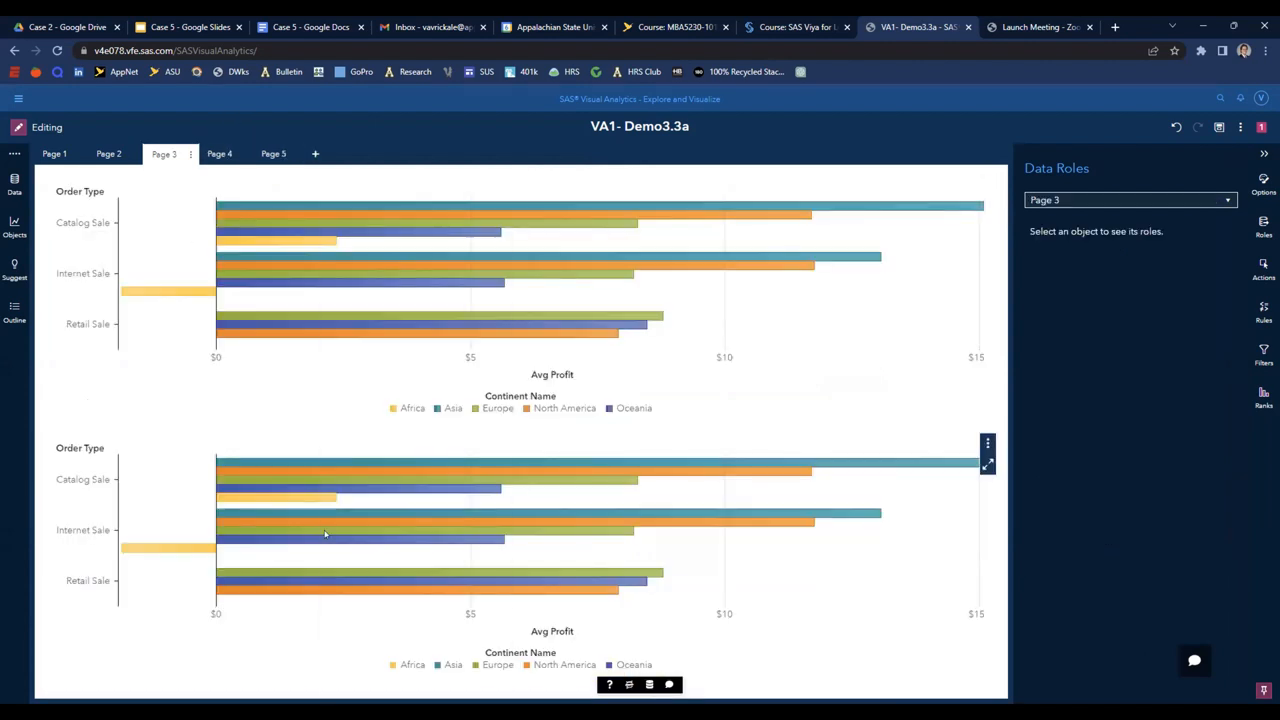
pyautogui.rightClick(325, 535)
pyautogui.moveTo(368, 546)
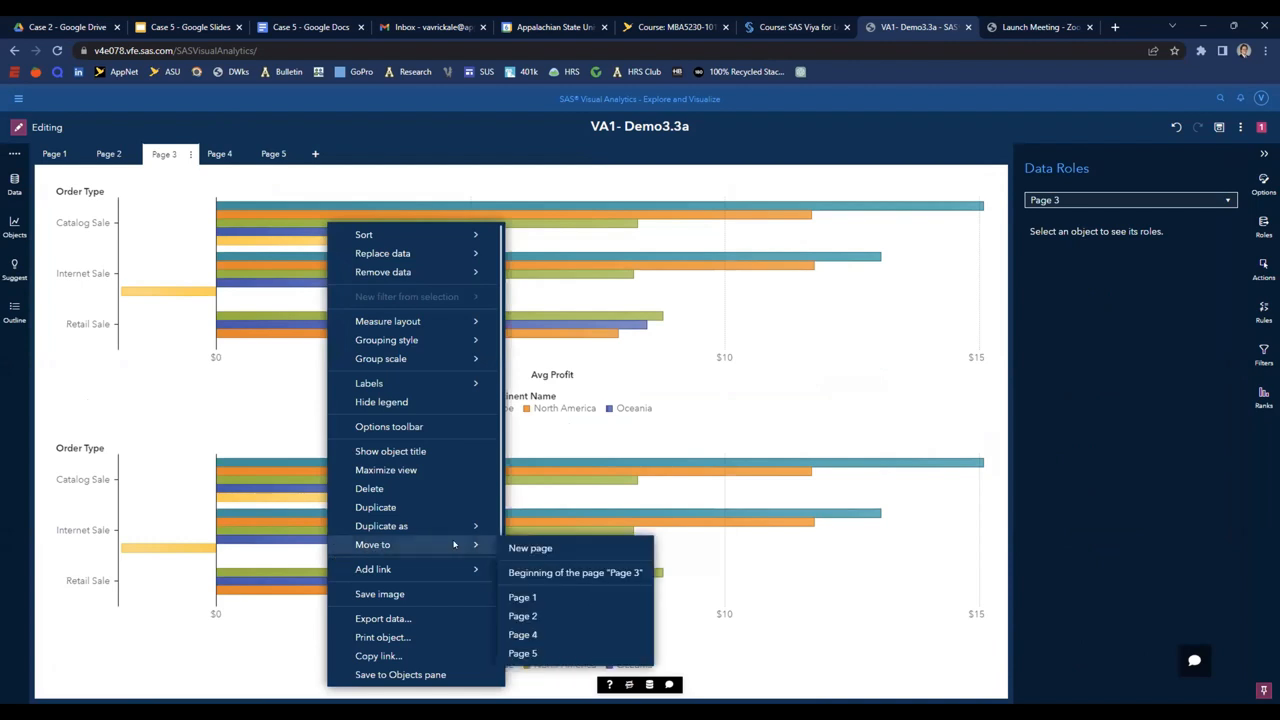
pyautogui.click(550, 652)
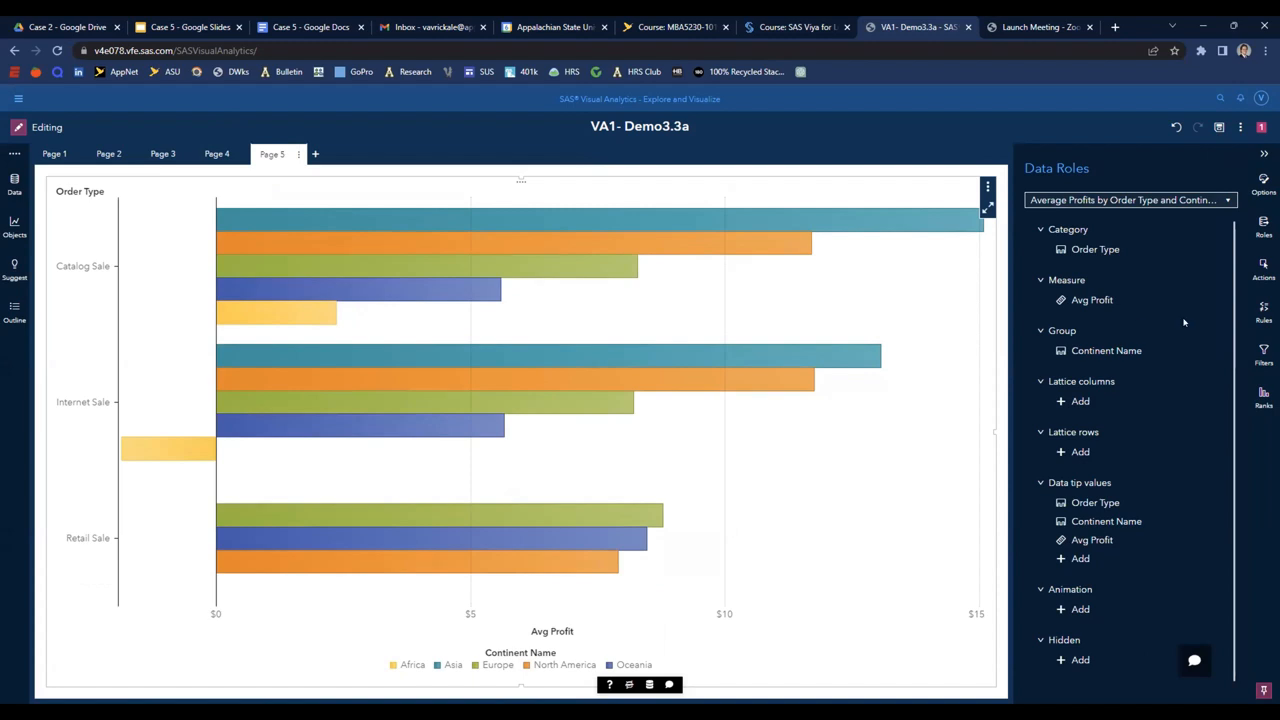
# - Replace the Page 5 chart's category with Loyalty Member and its group with Customer Age Group
pyautogui.click(1082, 251)
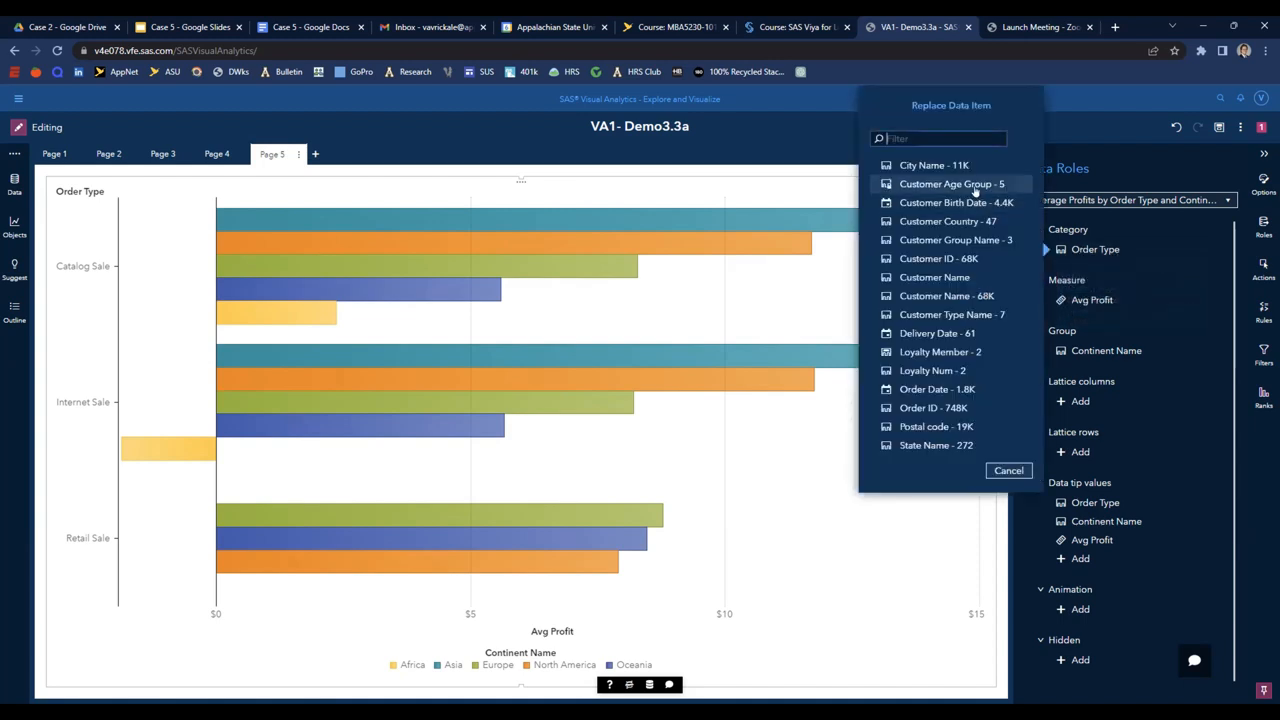
pyautogui.click(940, 352)
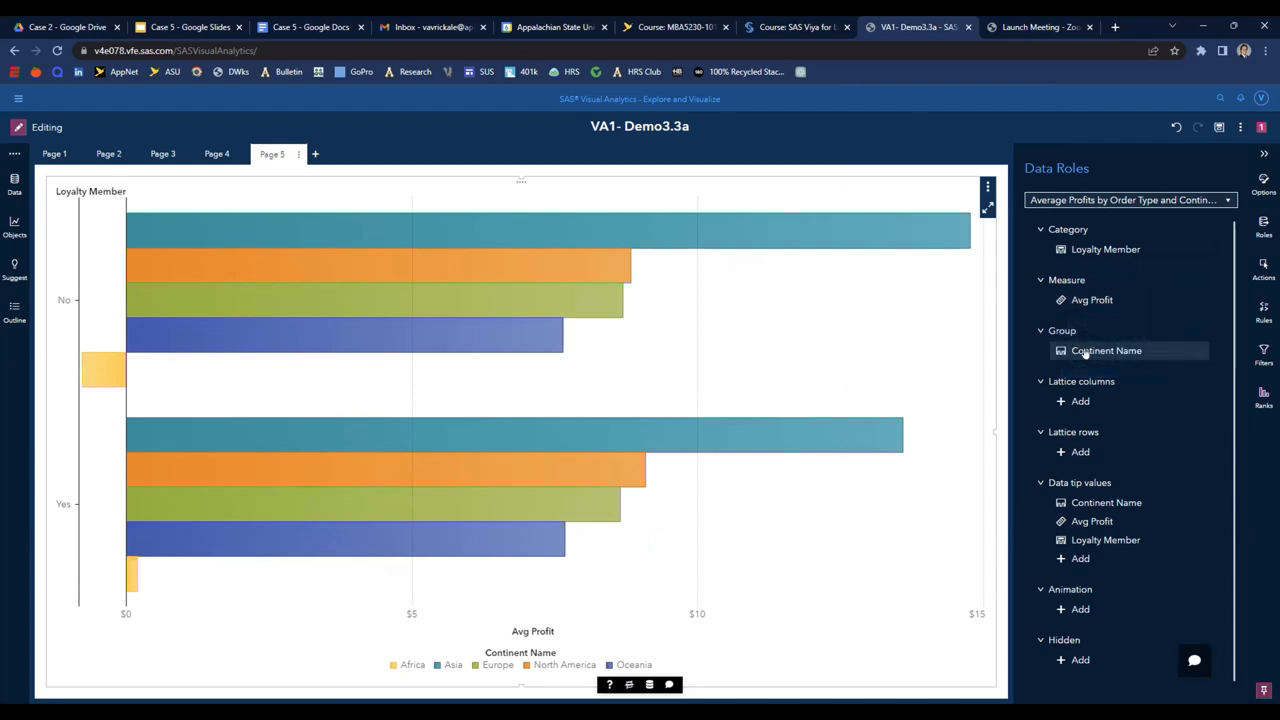
pyautogui.click(1088, 352)
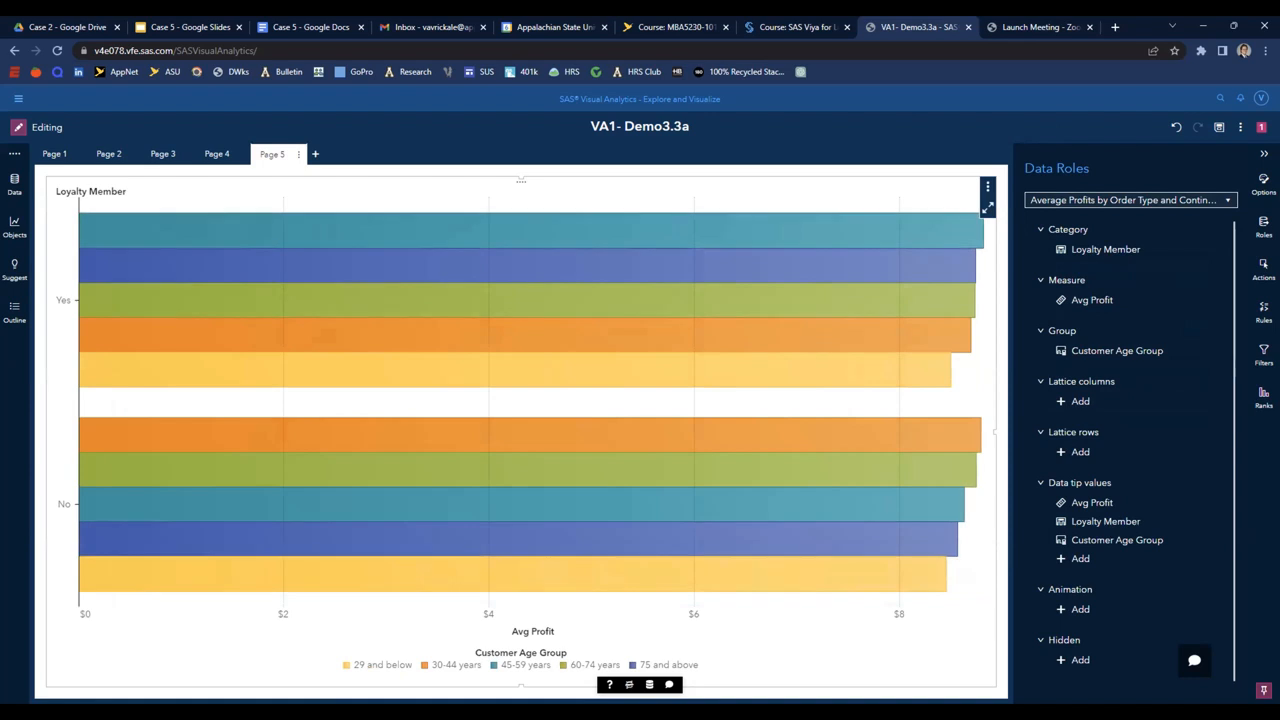
# - Rename the Page 5 chart "Average Profits by Loyalty Membership and Age Group"
pyautogui.click(1261, 186)
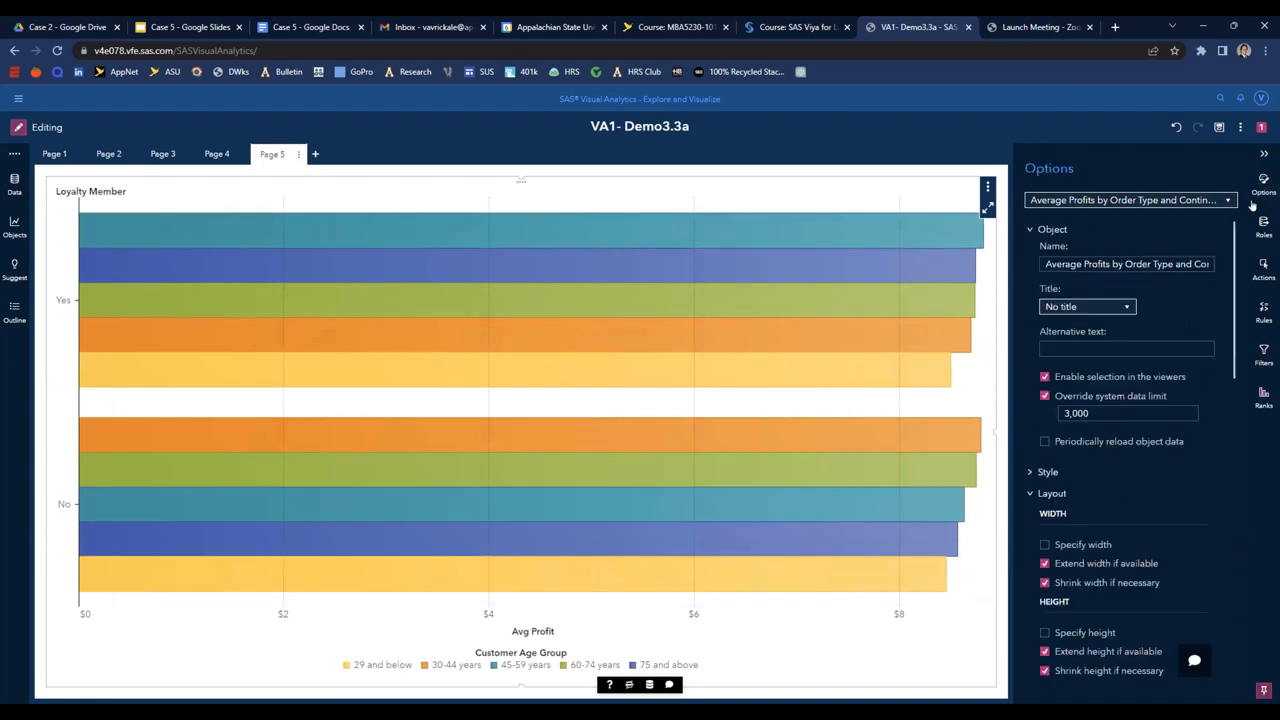
pyautogui.click(1120, 263)
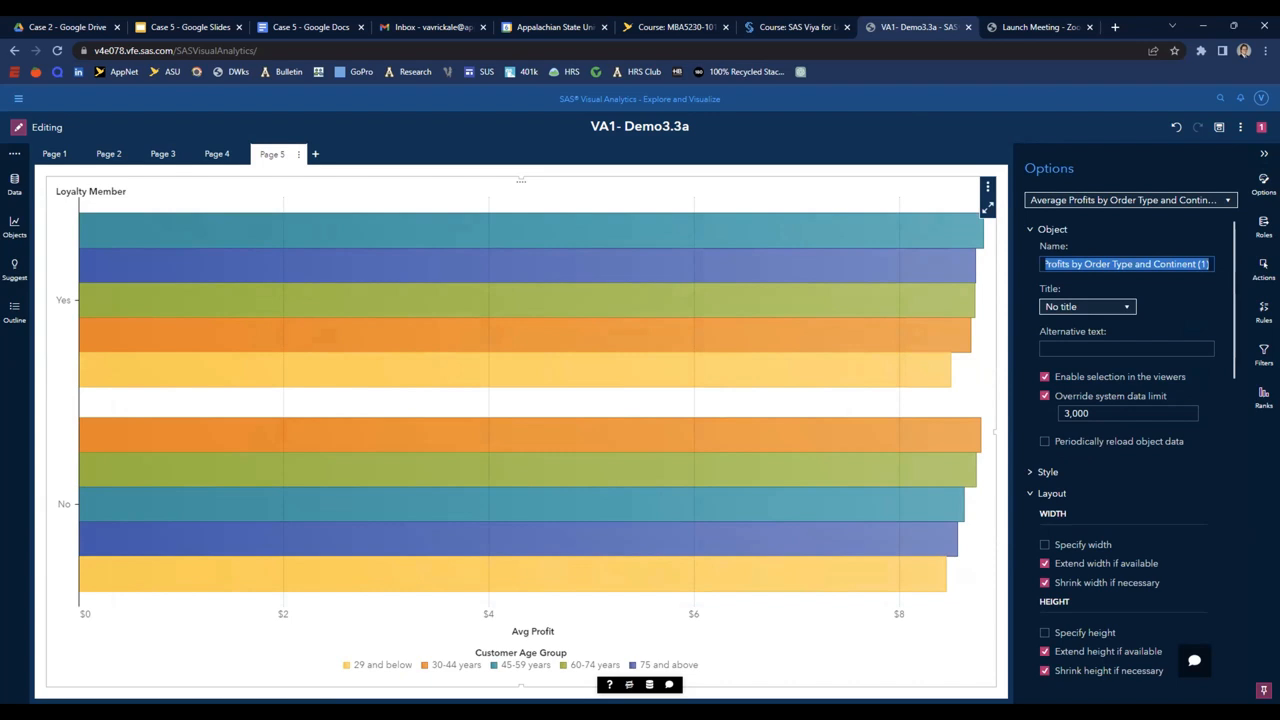
pyautogui.moveTo(1084, 263); pyautogui.dragTo(1258, 270)
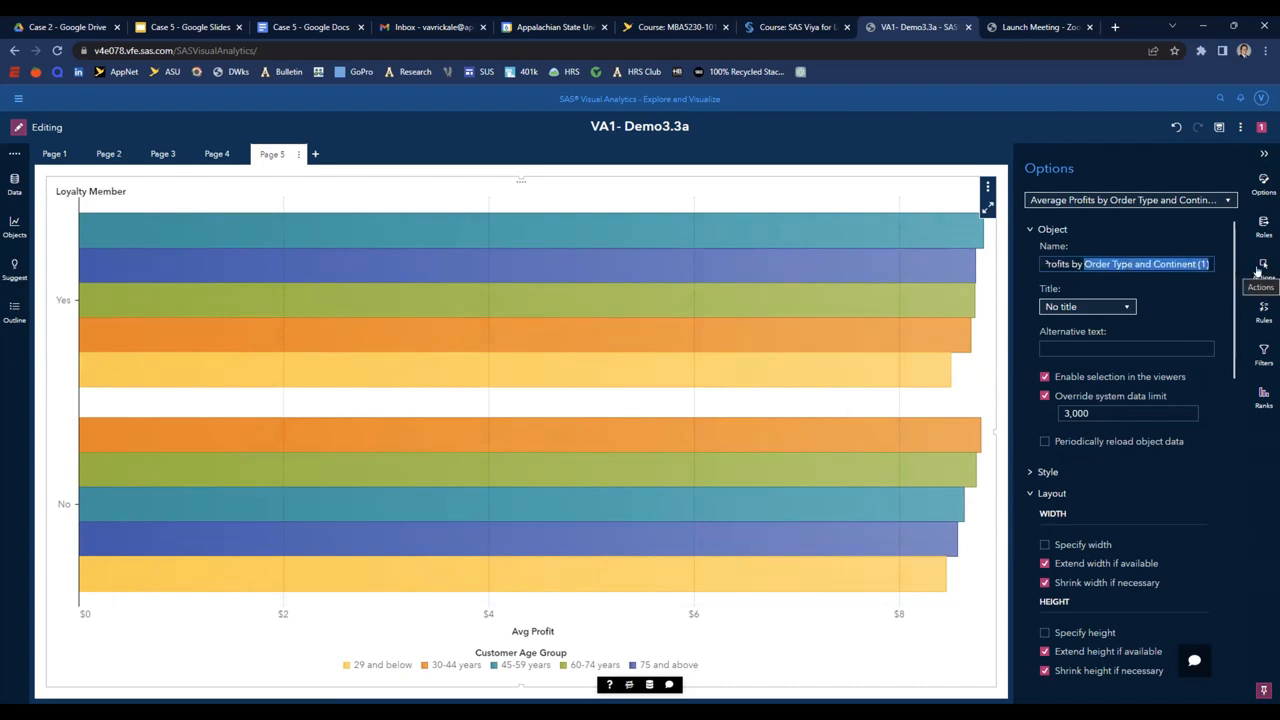
pyautogui.write('Loyalty M<embersh')
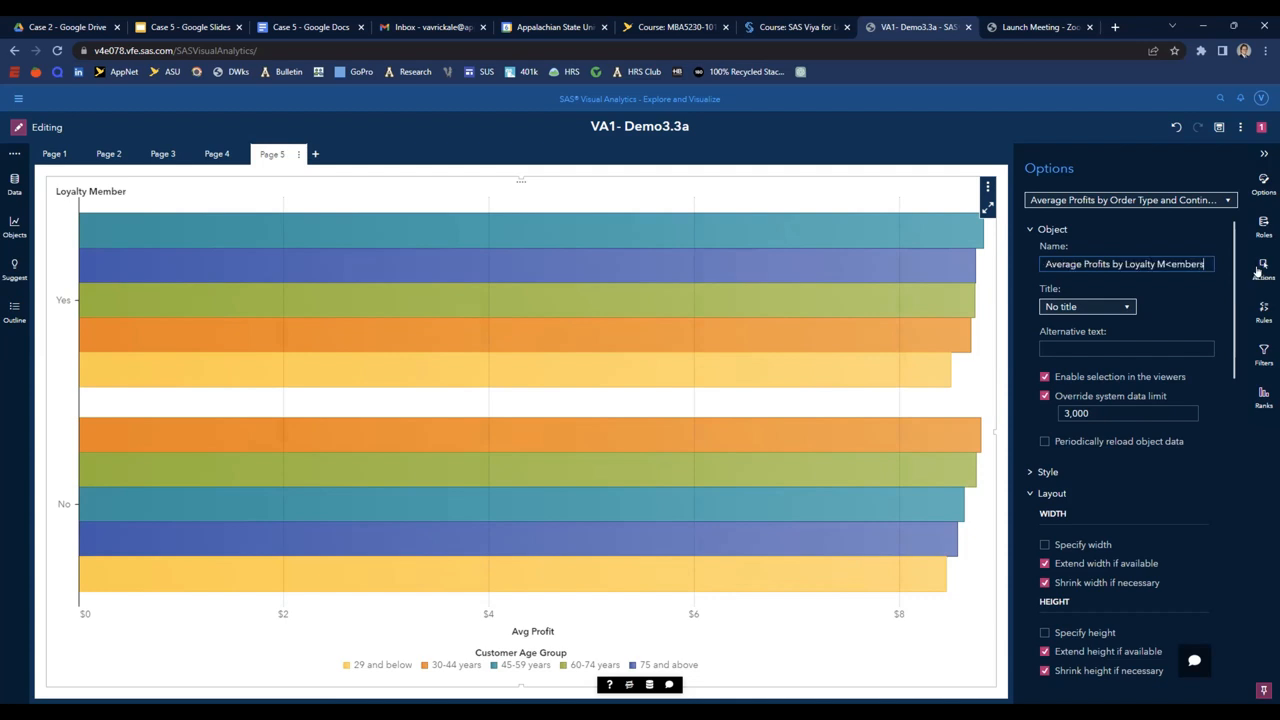
pyautogui.write('ip and Age G')
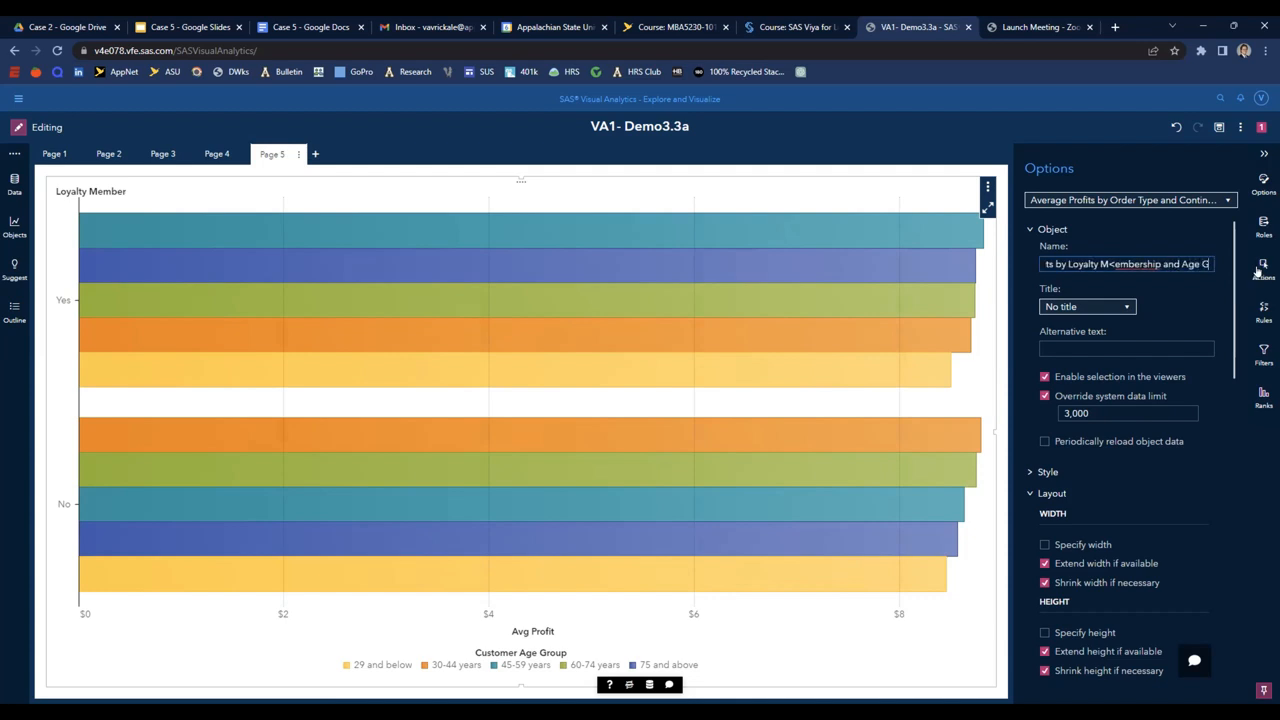
pyautogui.write('roup')
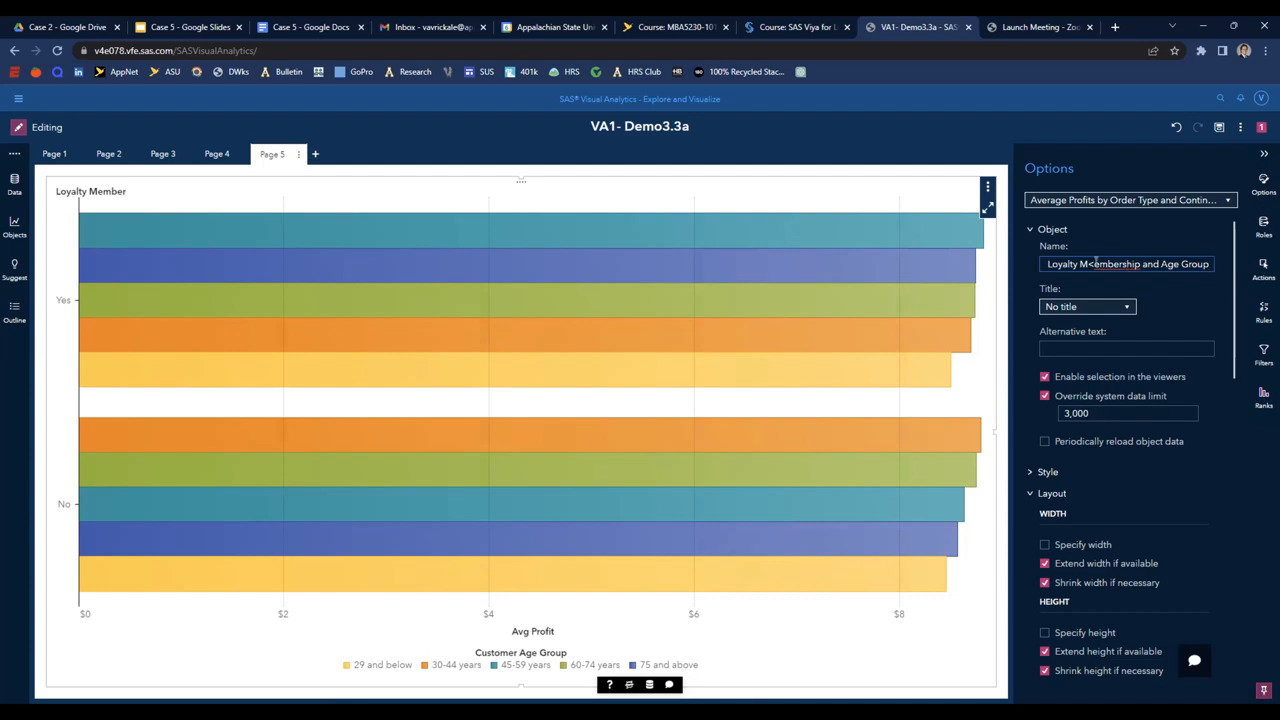
pyautogui.click(1096, 263)
pyautogui.press('BackSpace')
pyautogui.press('Return')
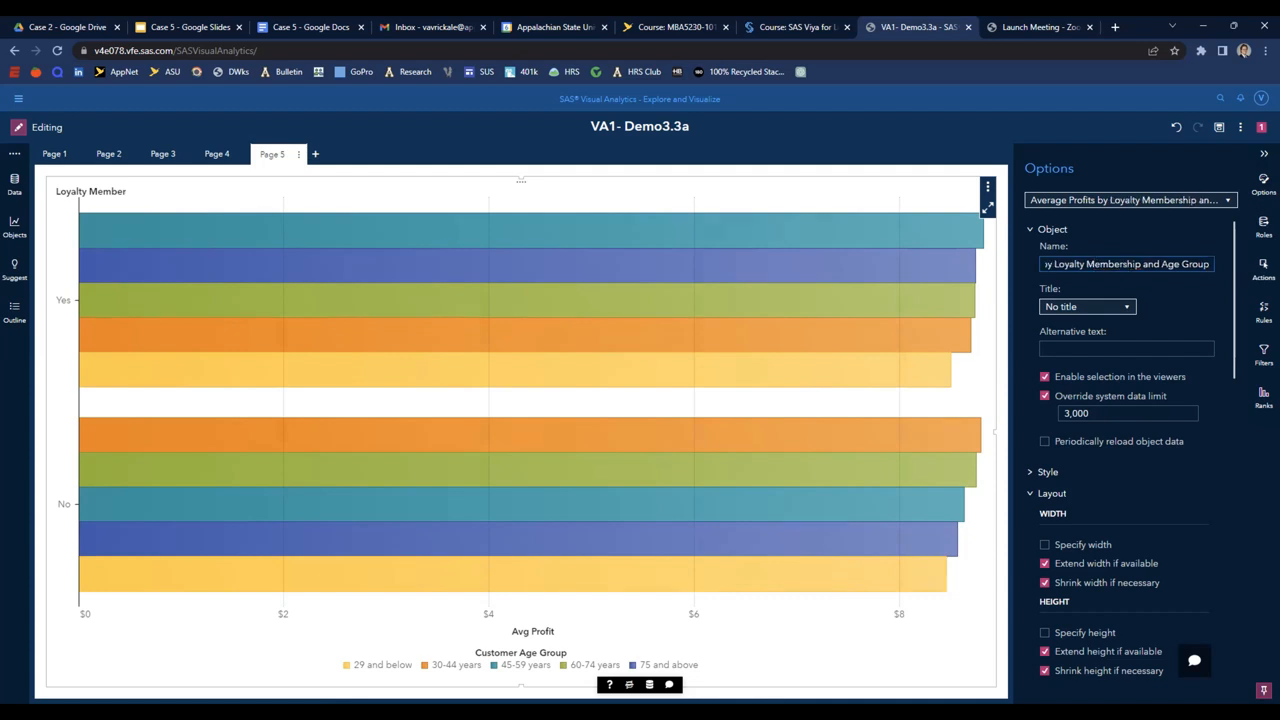
# - Change the Page 5 bar chart's direction to vertical and collapse its options pane
pyautogui.scroll(-3, 1052, 618)
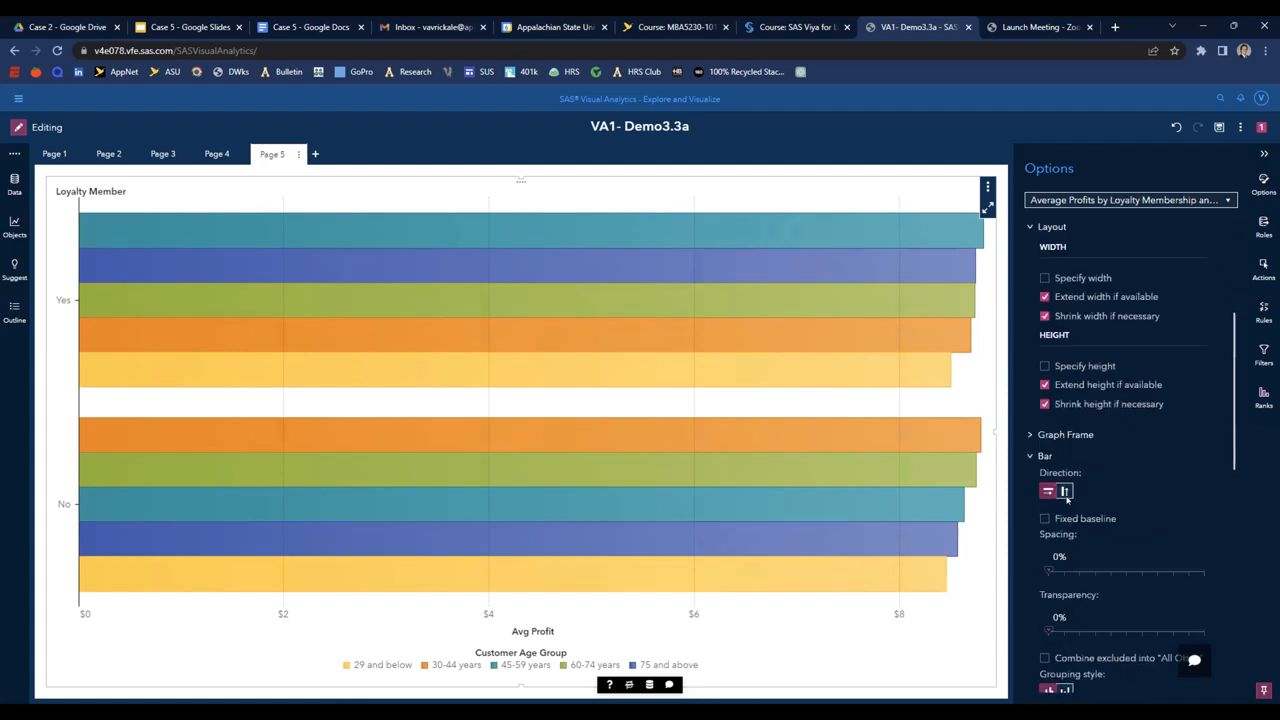
pyautogui.click(1065, 491)
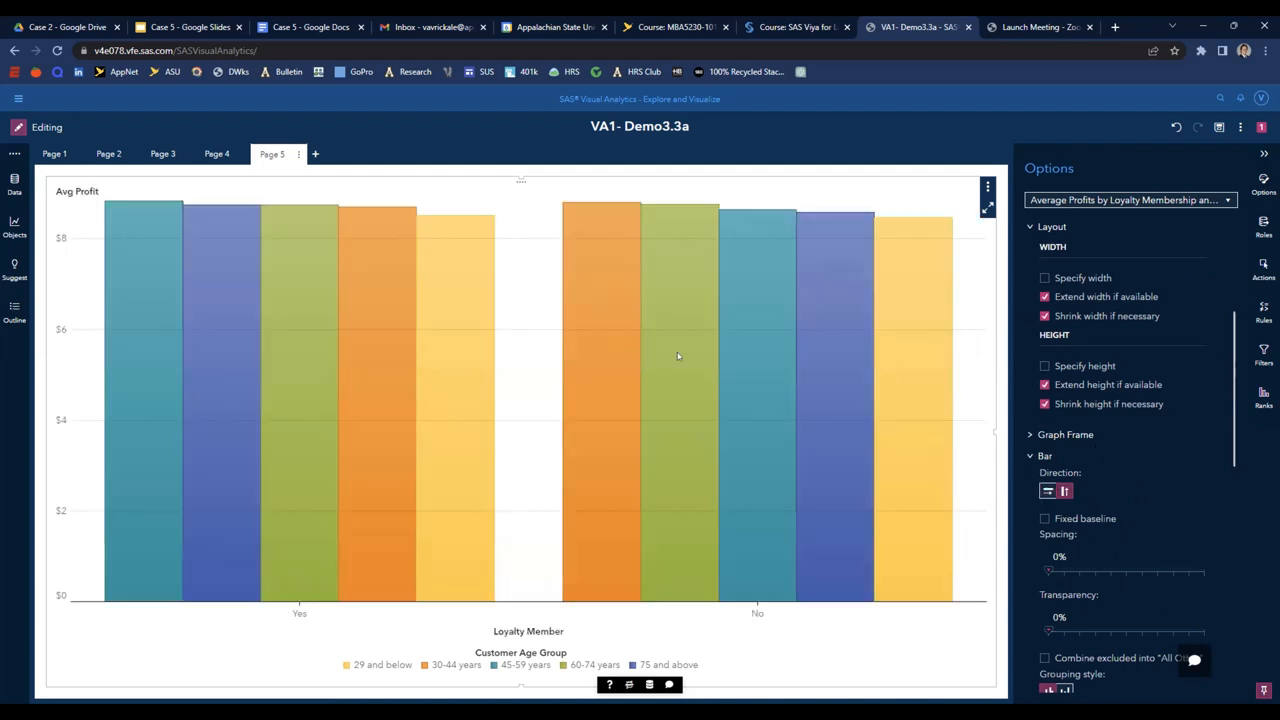
pyautogui.click(1263, 154)
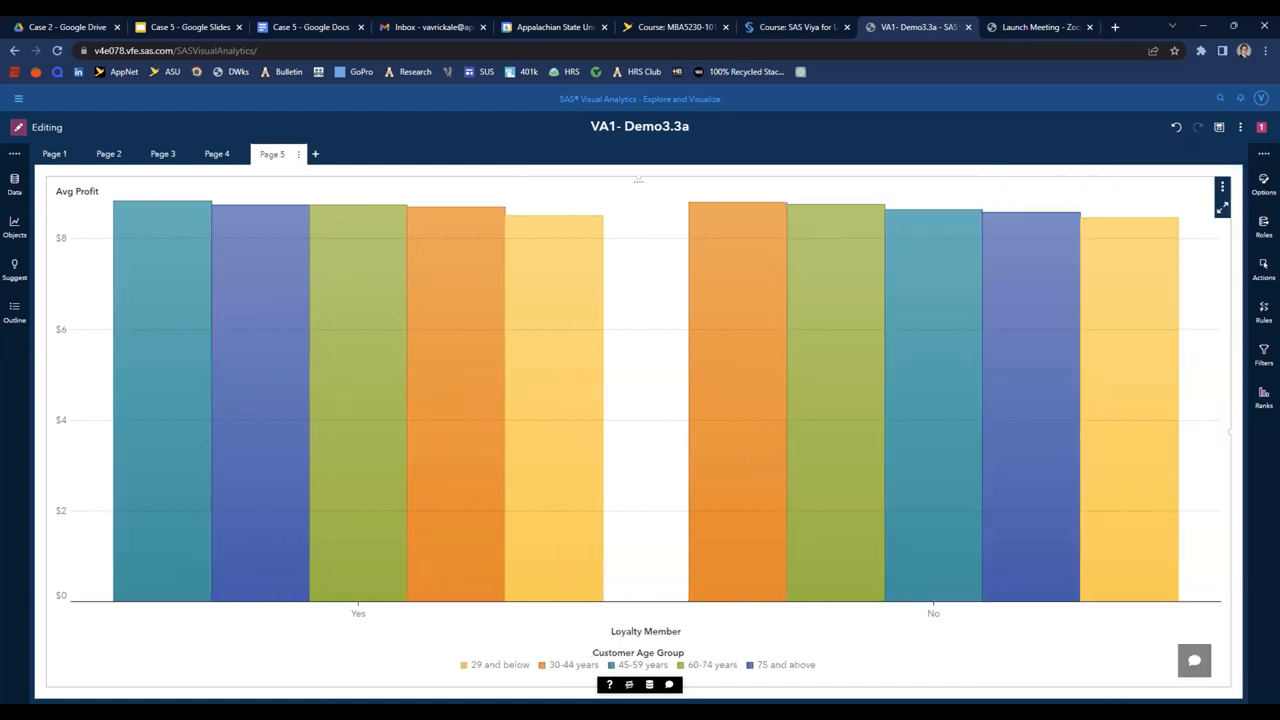